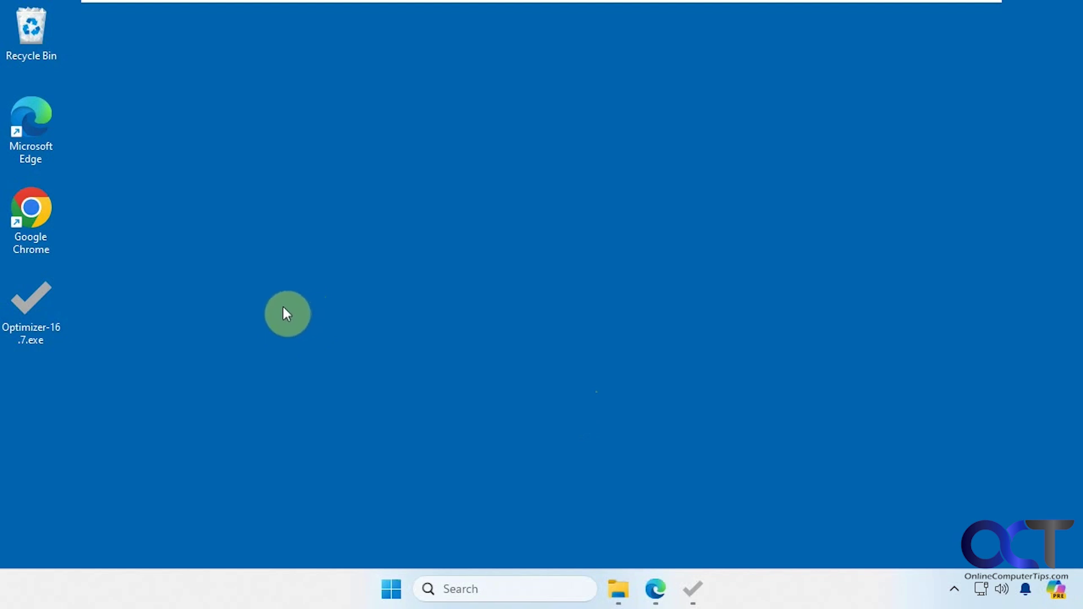
- Bring Optimizer back up and look through the General tab's telemetry and privacy toggles
{"action": "left_click", "coordinate": [692, 589]}
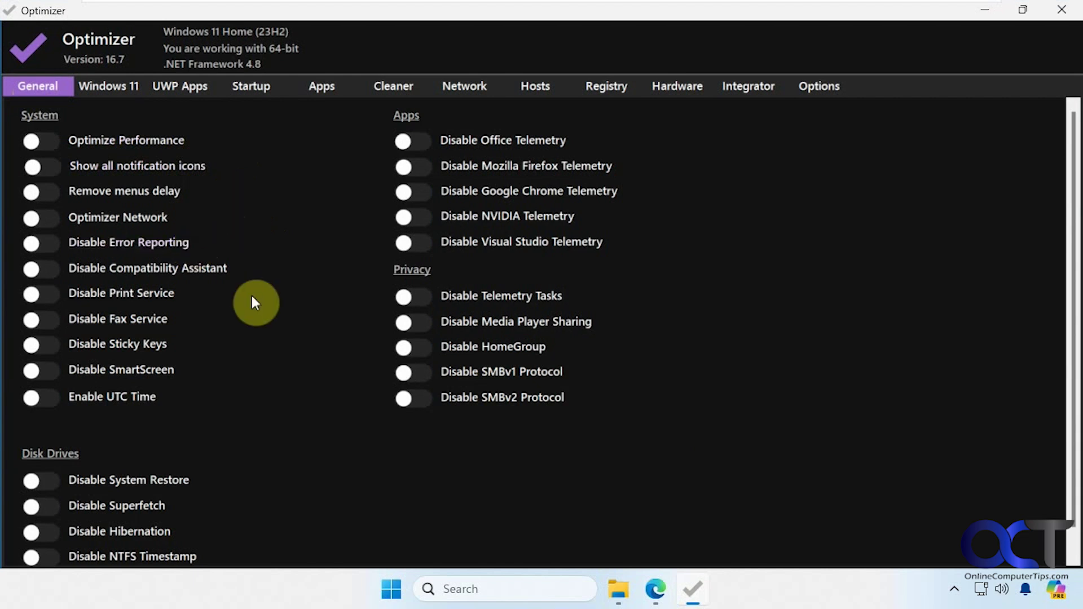
{"action": "scroll", "coordinate": [251, 303], "scroll_direction": "down", "scroll_amount": 1}
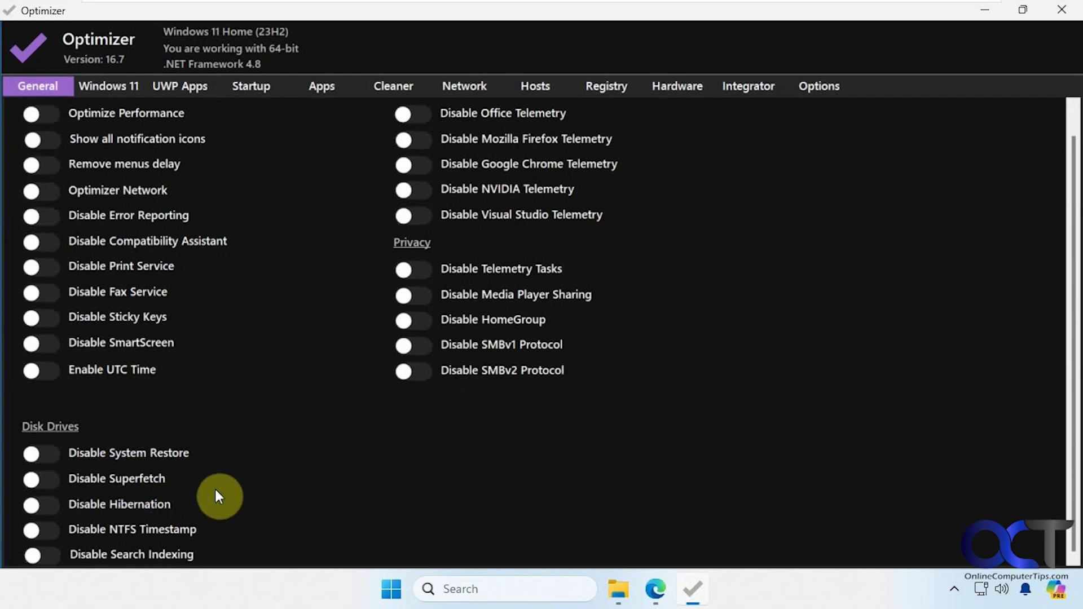
{"action": "scroll", "coordinate": [777, 298], "scroll_direction": "up", "scroll_amount": 1}
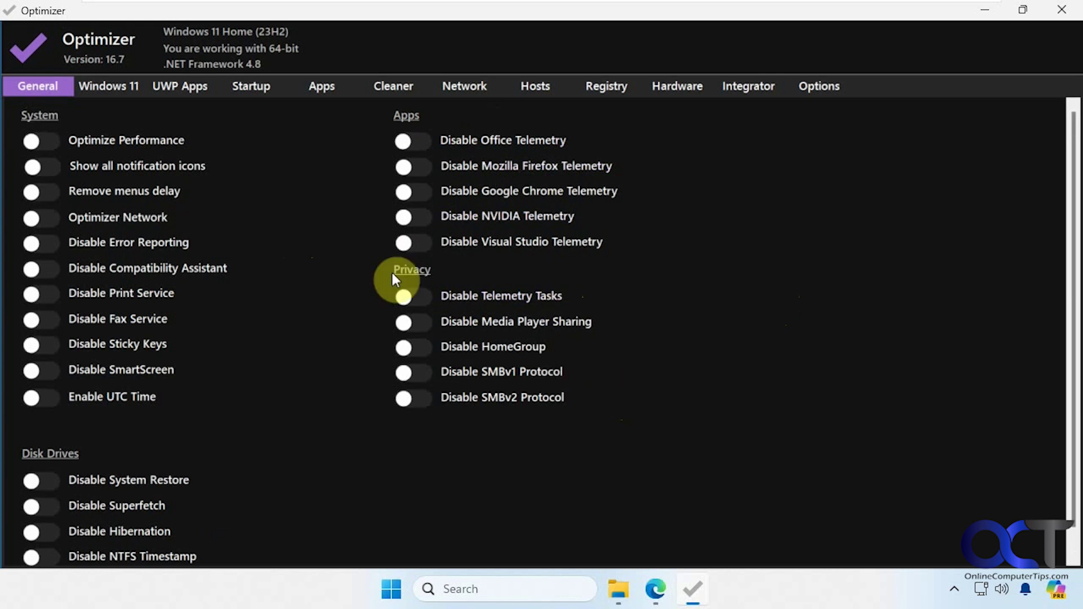
- On the Windows 11 tweaks page, turn Hide Taskbar Search on and then back off
{"action": "left_click", "coordinate": [116, 86]}
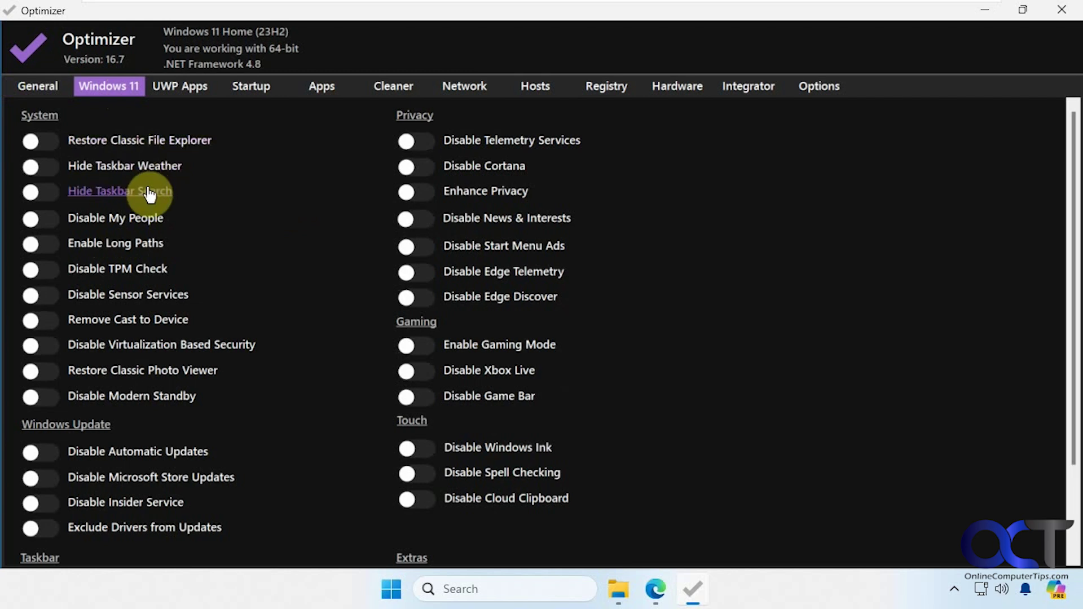
{"action": "left_click", "coordinate": [49, 191]}
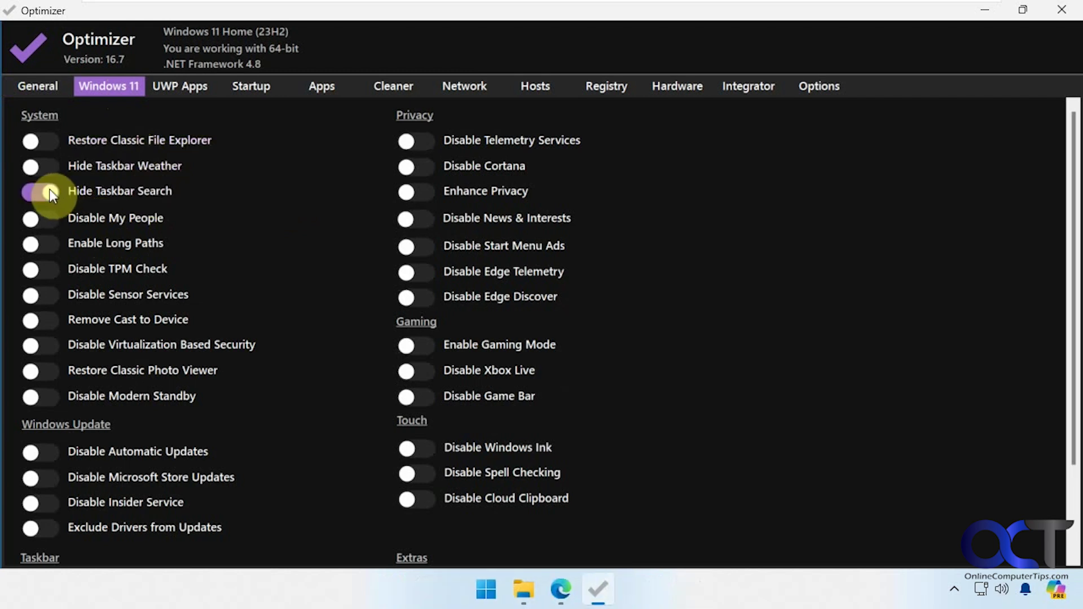
{"action": "left_click", "coordinate": [35, 193]}
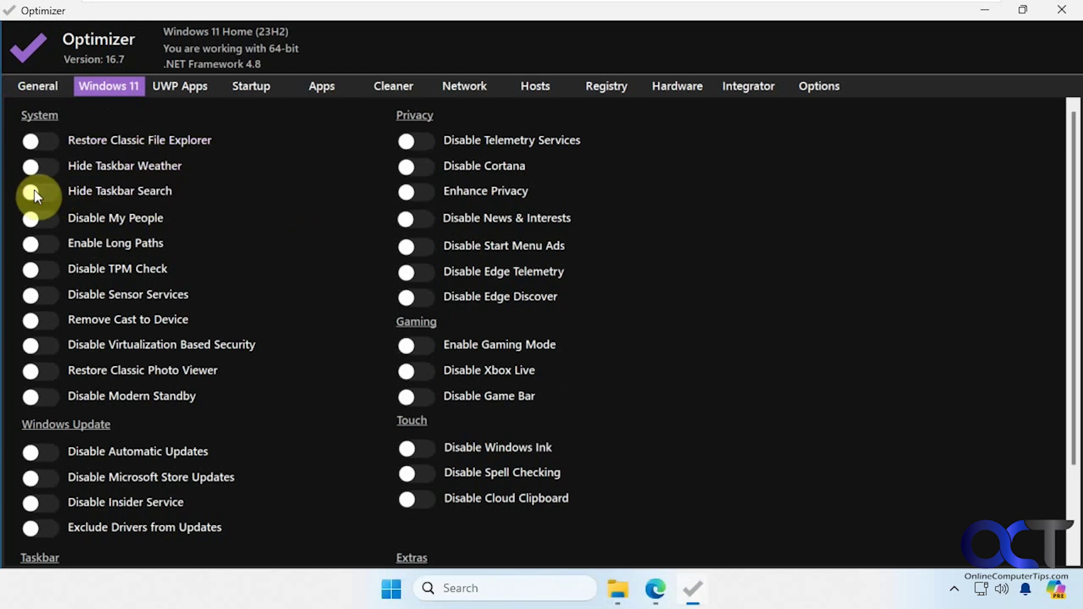
- Close the open File Explorer window and turn on Restore Classic File Explorer
{"action": "right_click", "coordinate": [616, 571]}
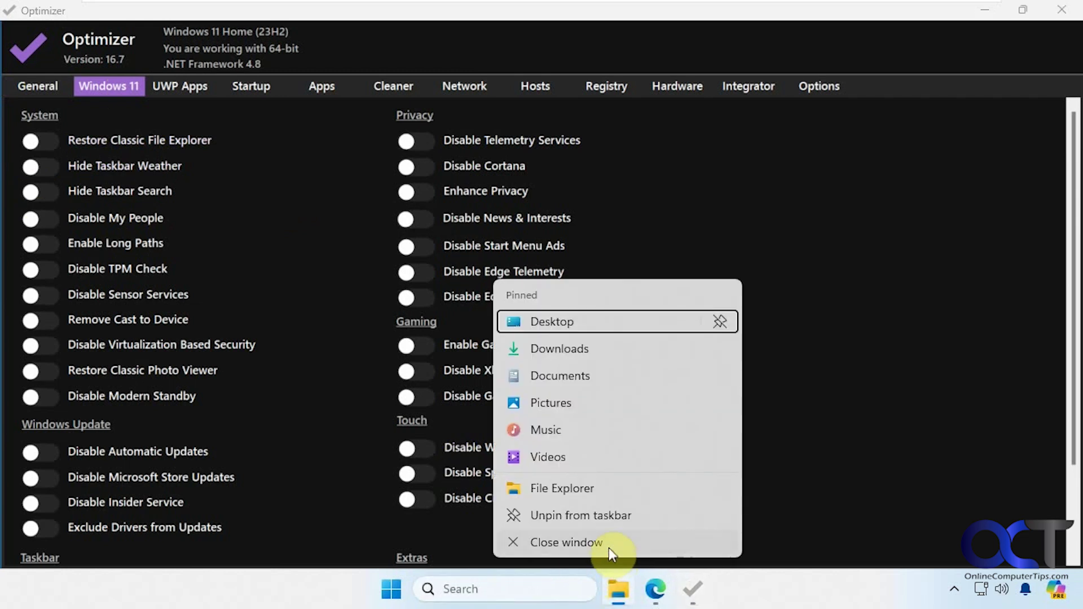
{"action": "left_click", "coordinate": [605, 546]}
{"action": "left_click", "coordinate": [50, 142]}
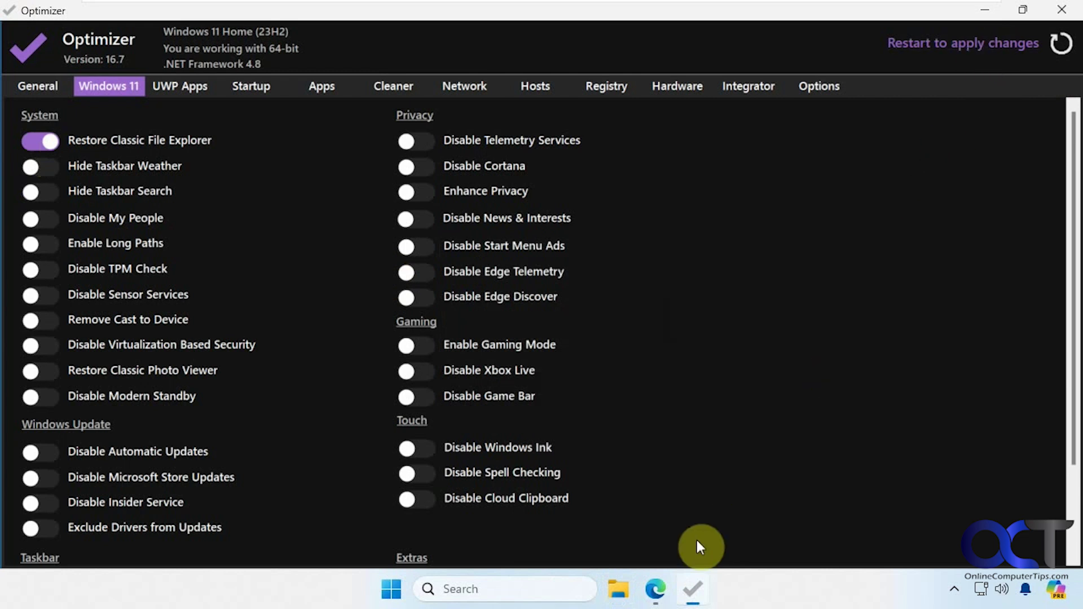
- Restart to apply the change and open File Explorer on This PC
{"action": "left_click", "coordinate": [960, 47]}
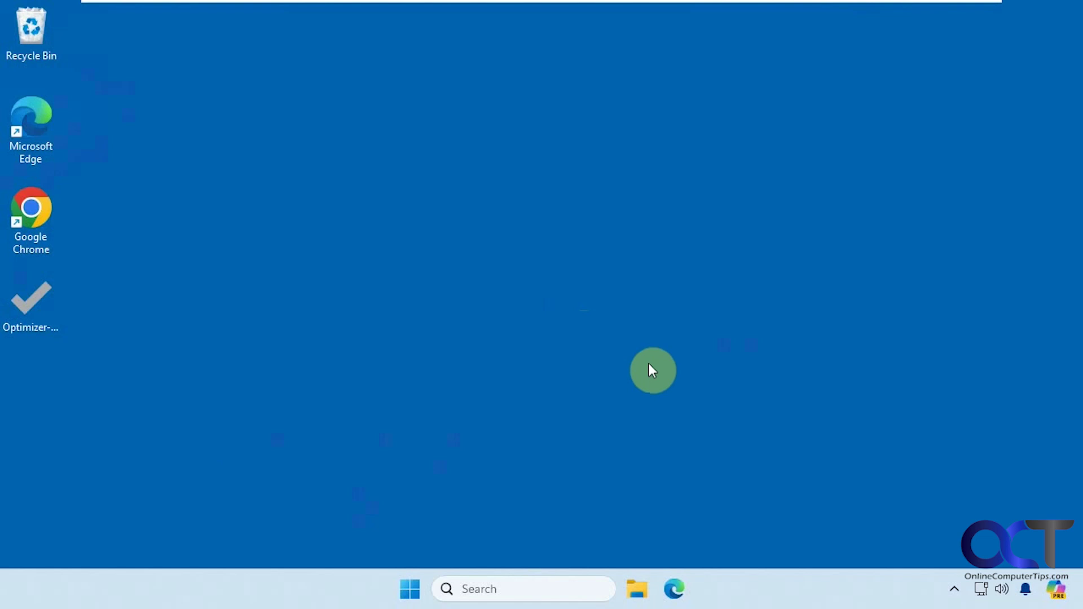
{"action": "left_click", "coordinate": [638, 589]}
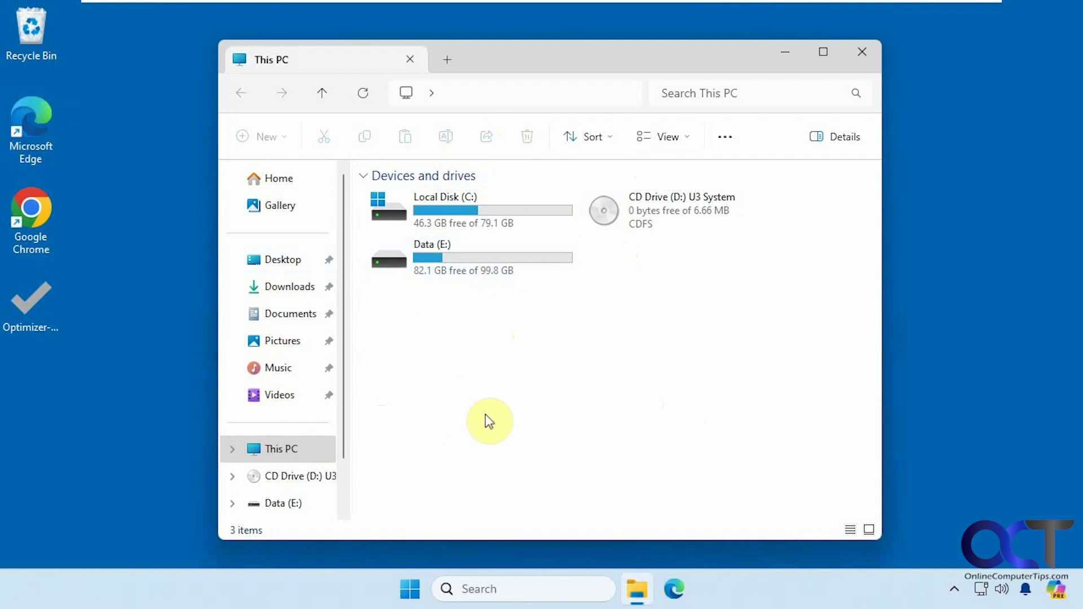
{"action": "left_click", "coordinate": [861, 59]}
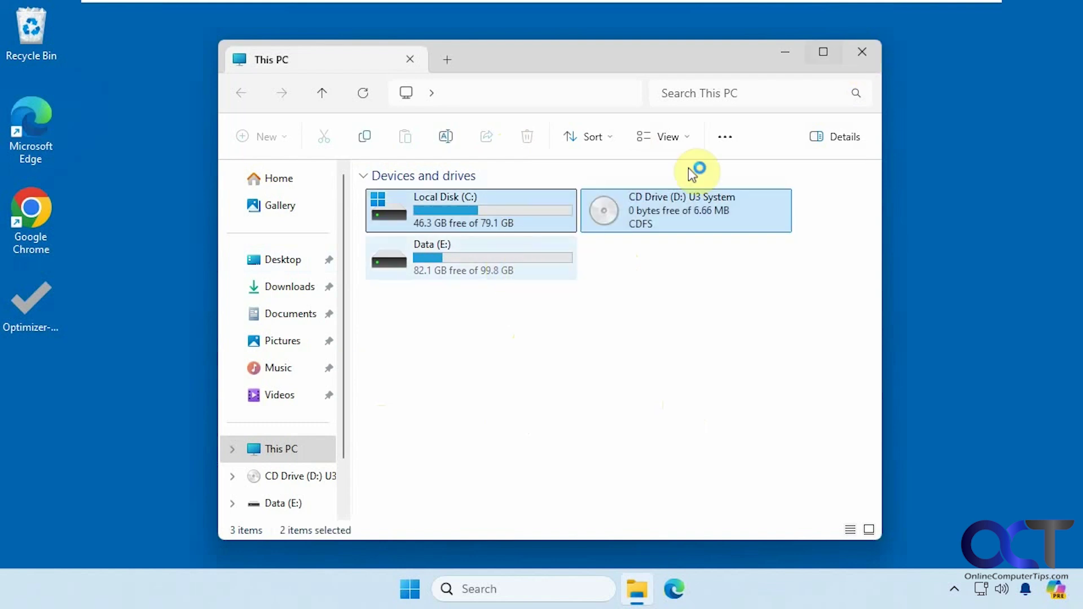
- Close the This PC window and relaunch Optimizer-16.7.exe from the desktop
{"action": "left_click", "coordinate": [865, 55]}
{"action": "left_click", "coordinate": [26, 316]}
{"action": "double_click", "coordinate": [26, 315]}
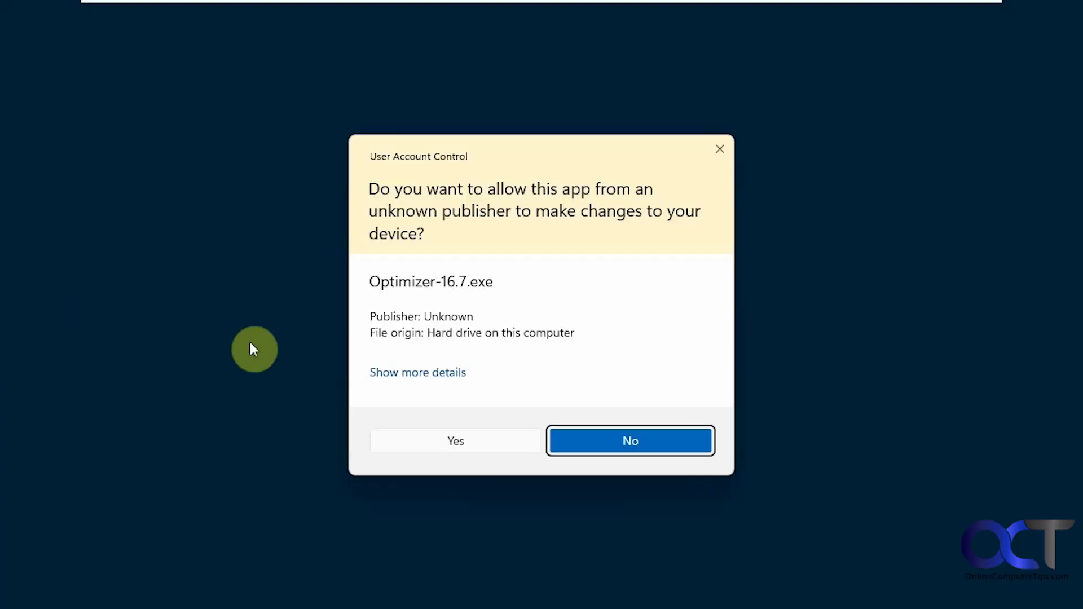
- Allow Optimizer through UAC and switch Restore Classic File Explorer off on the Windows 11 page
{"action": "left_click", "coordinate": [496, 443]}
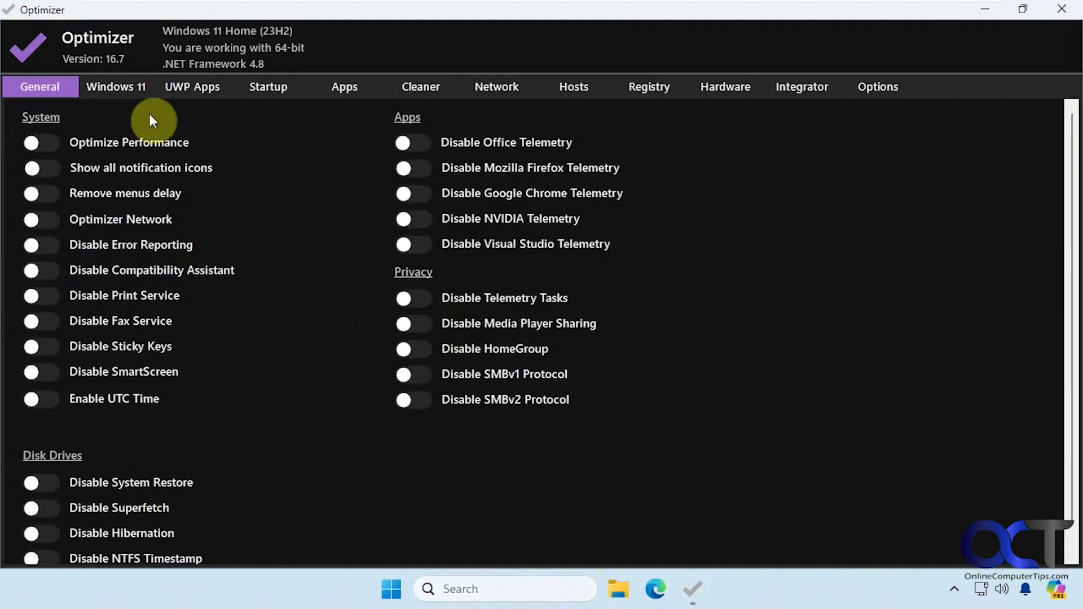
{"action": "left_click", "coordinate": [134, 97]}
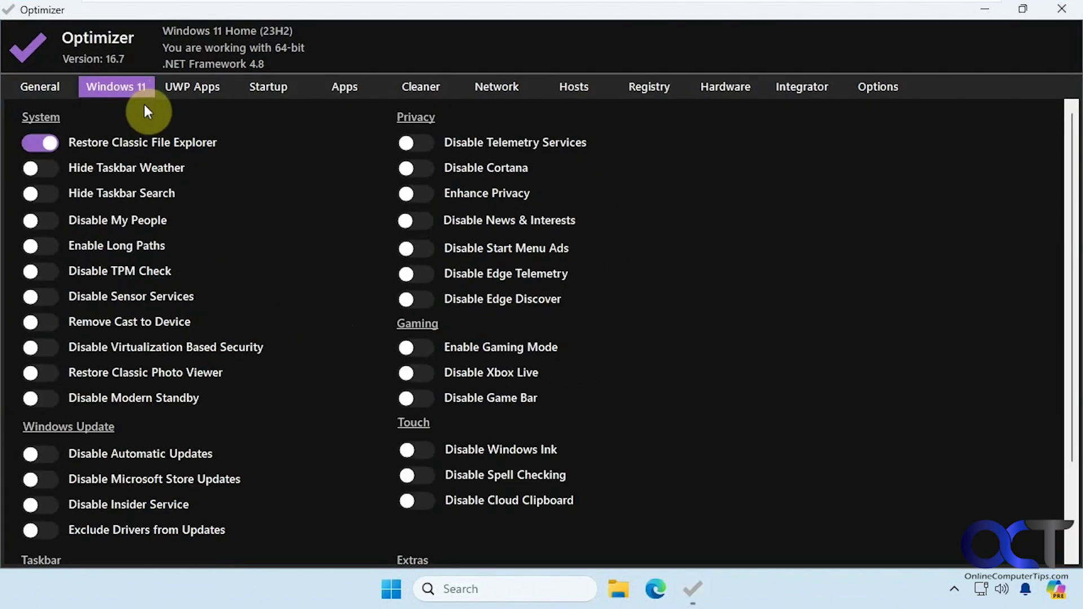
{"action": "left_click", "coordinate": [30, 141]}
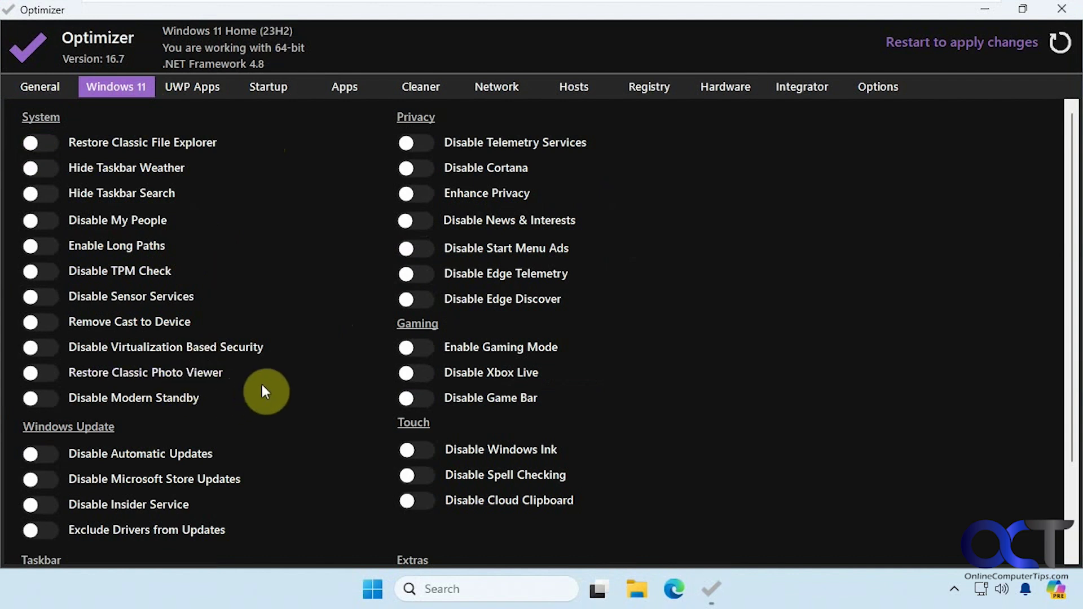
- Try Align Taskbar to Left and Disable CoPilot AI, reverting both to off
{"action": "scroll", "coordinate": [279, 383], "scroll_direction": "down", "scroll_amount": 3}
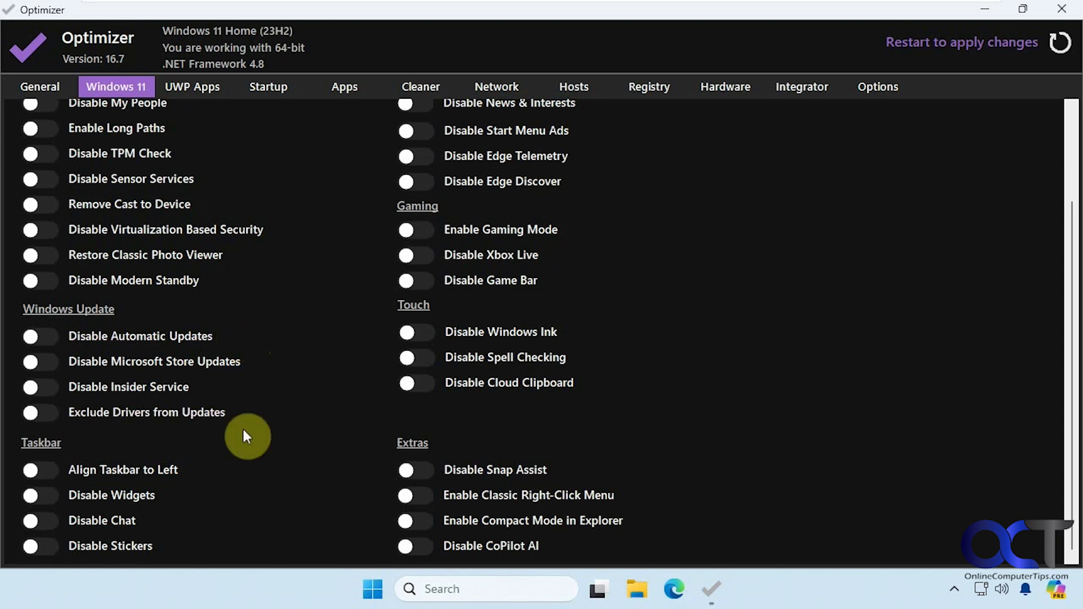
{"action": "left_click", "coordinate": [50, 468]}
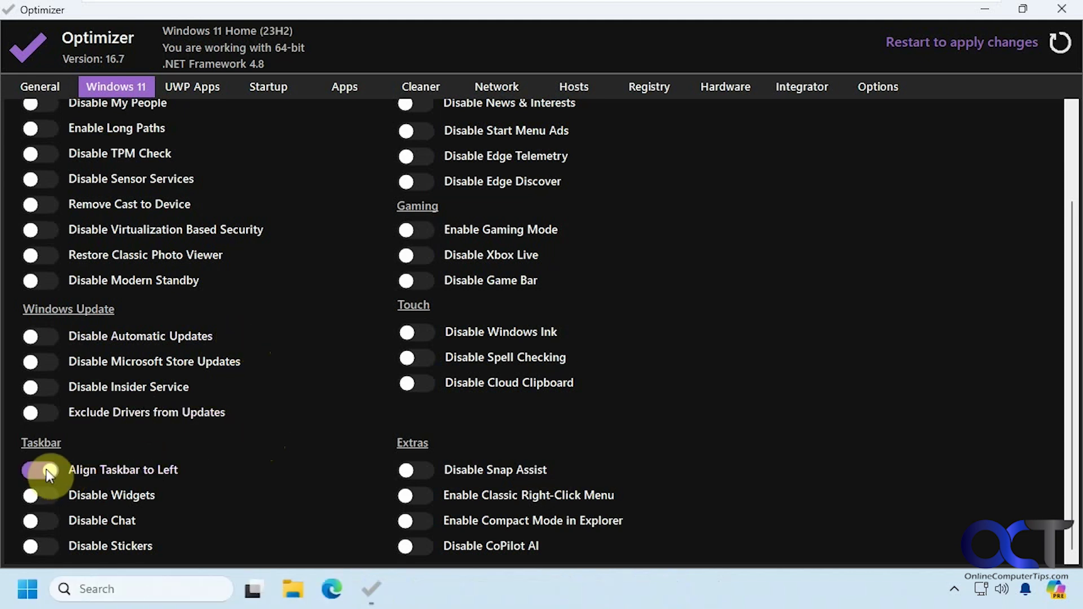
{"action": "left_click", "coordinate": [40, 470]}
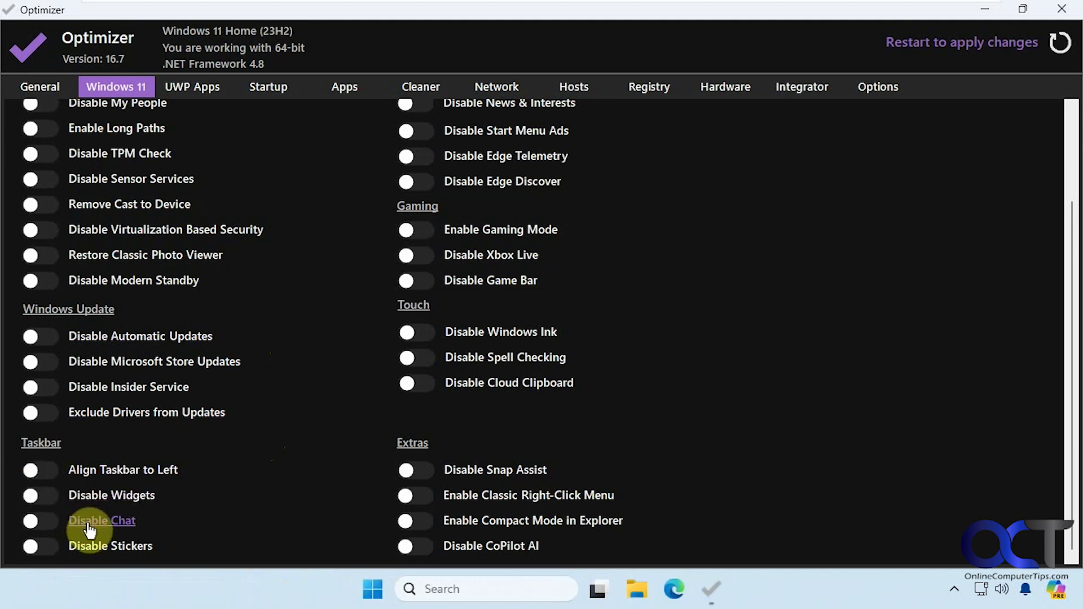
{"action": "scroll", "coordinate": [733, 400], "scroll_direction": "up", "scroll_amount": 3}
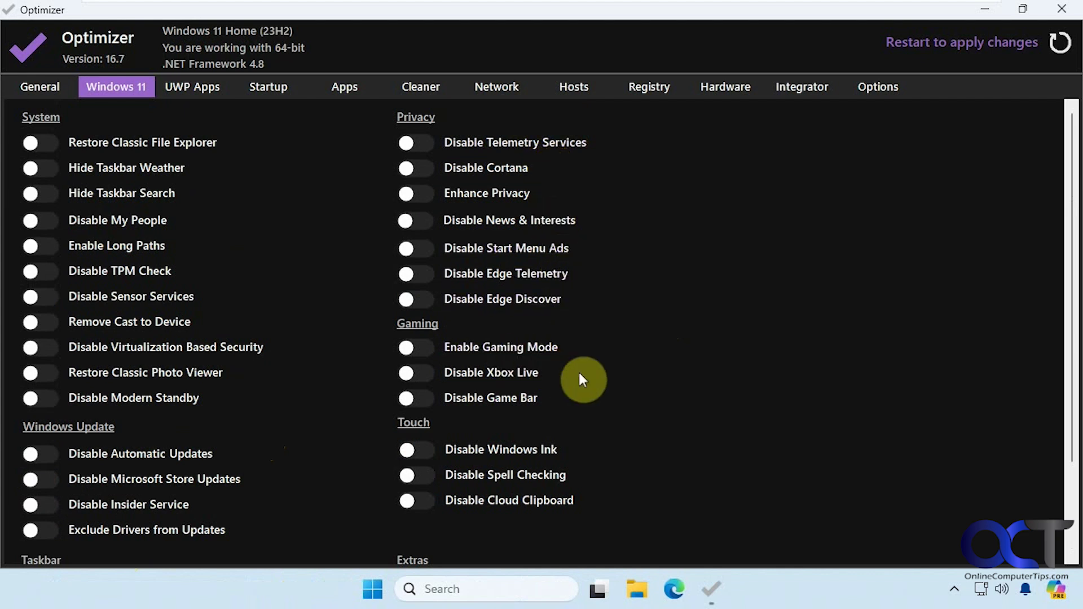
{"action": "scroll", "coordinate": [632, 411], "scroll_direction": "down", "scroll_amount": 2}
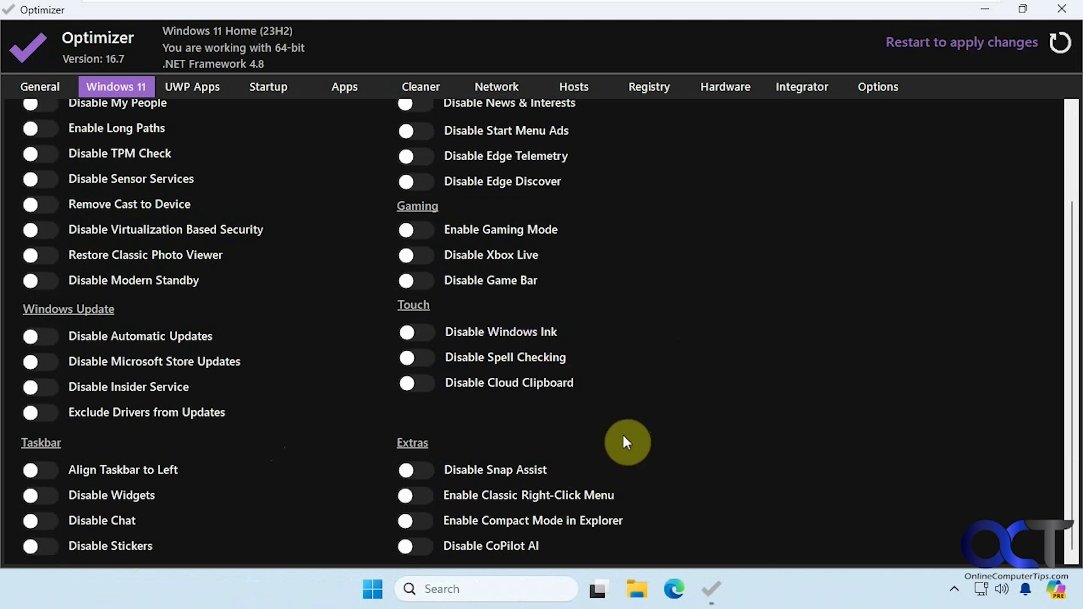
{"action": "left_click", "coordinate": [418, 546]}
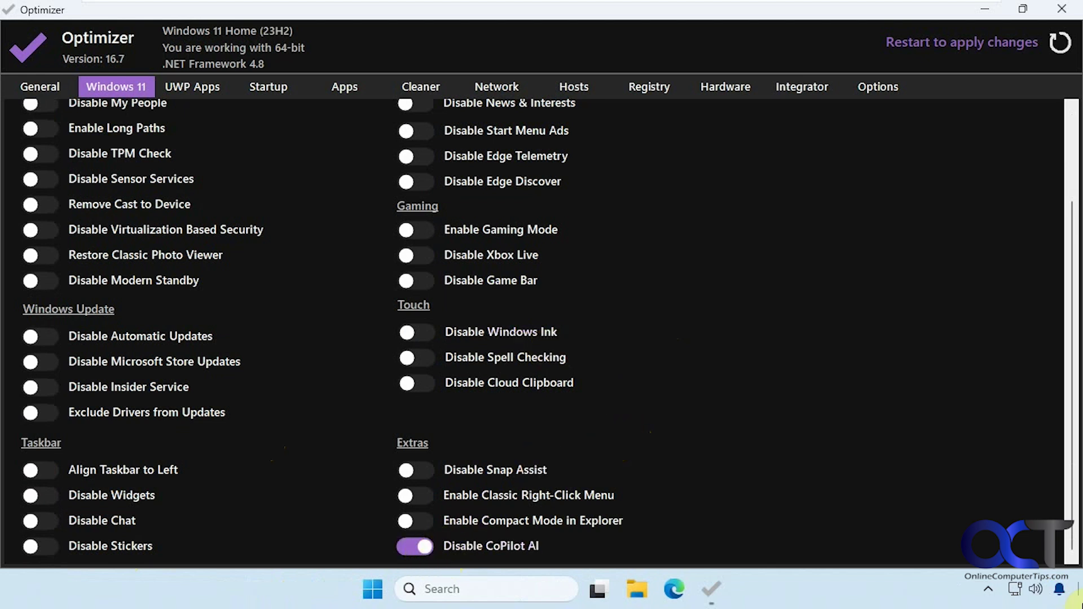
{"action": "left_click", "coordinate": [407, 546]}
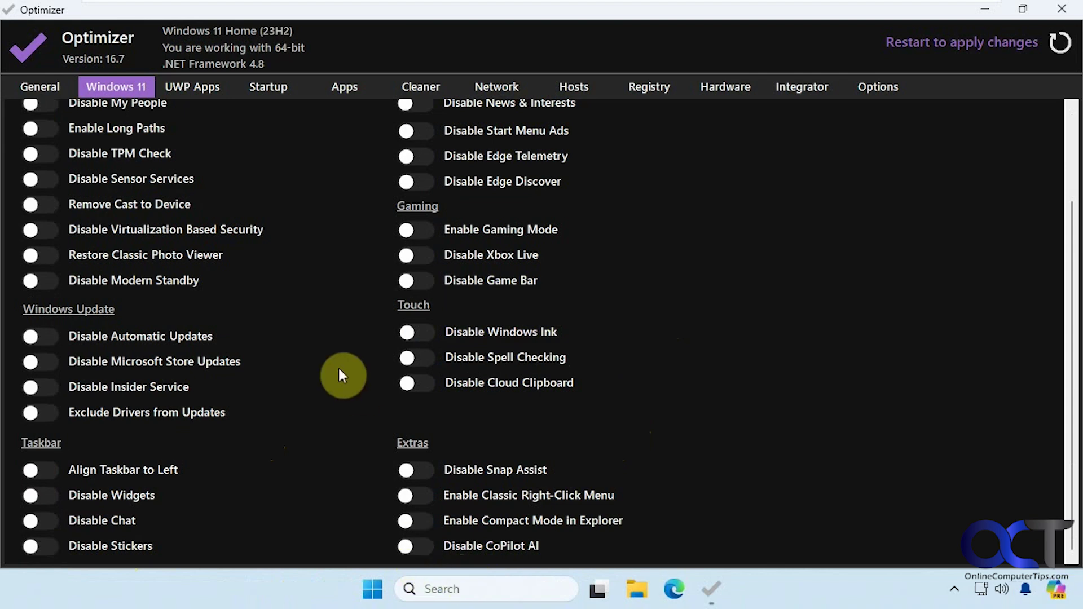
{"action": "scroll", "coordinate": [233, 172], "scroll_direction": "up", "scroll_amount": 3}
- On the UWP Apps page, check Microsoft.GamingApp and confirm its uninstall
{"action": "left_click", "coordinate": [198, 85]}
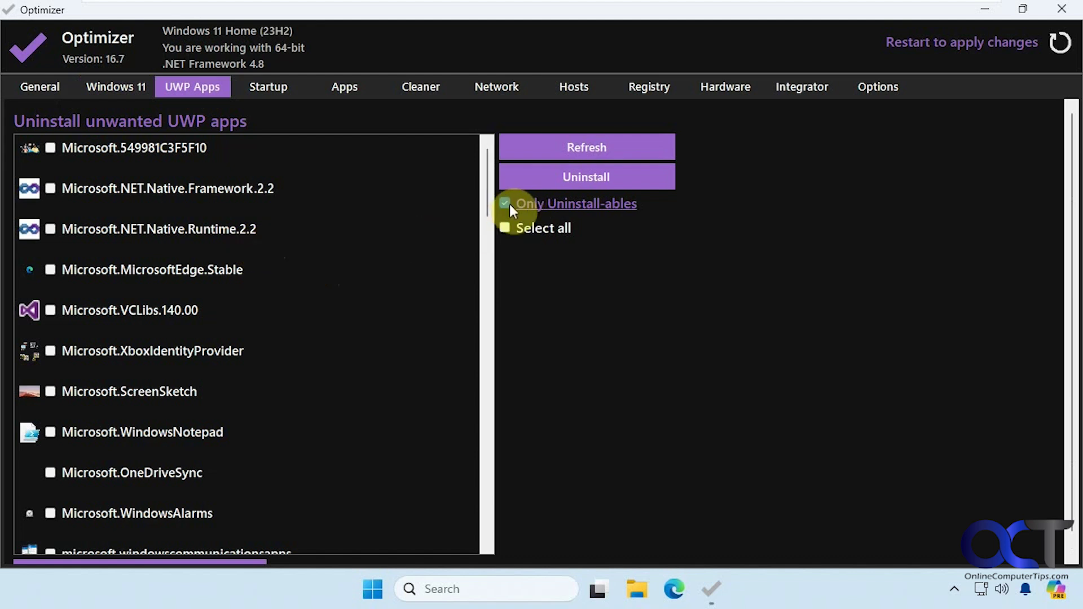
{"action": "scroll", "coordinate": [261, 343], "scroll_direction": "down", "scroll_amount": 20}
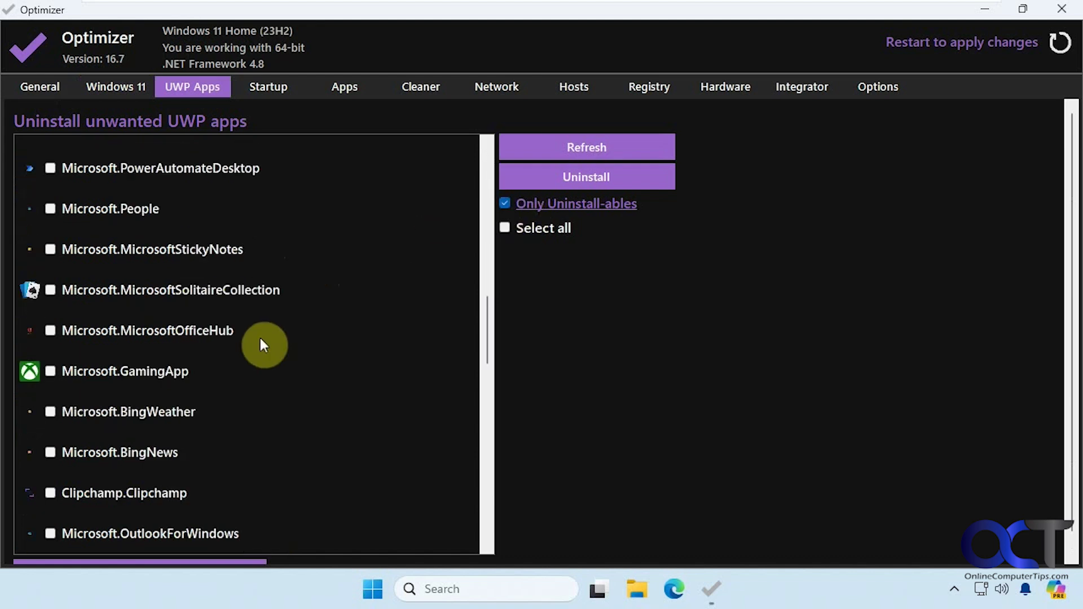
{"action": "scroll", "coordinate": [262, 344], "scroll_direction": "up", "scroll_amount": 3}
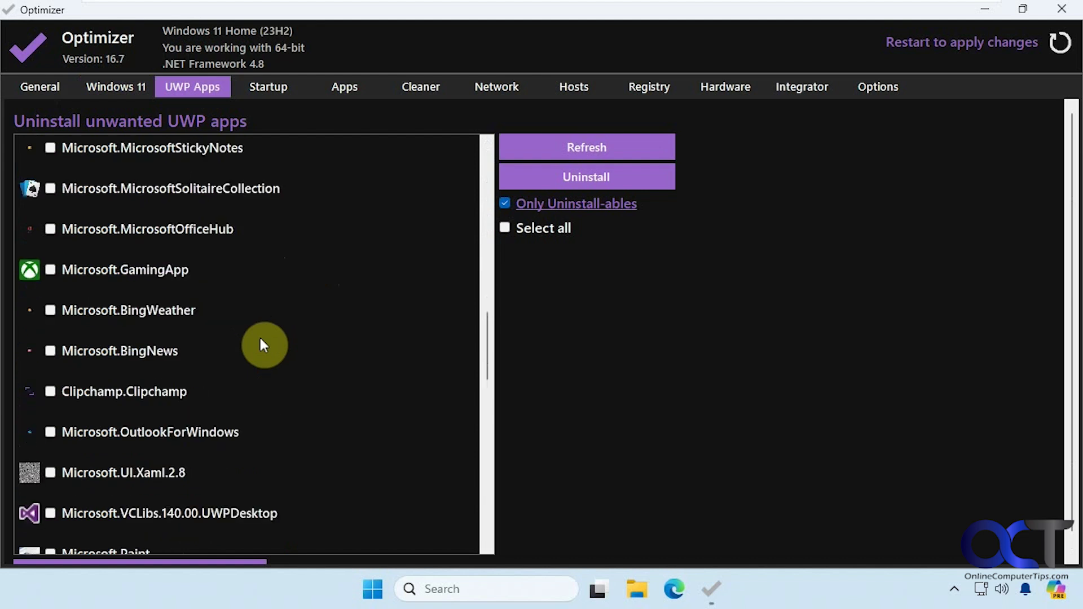
{"action": "left_click", "coordinate": [52, 271]}
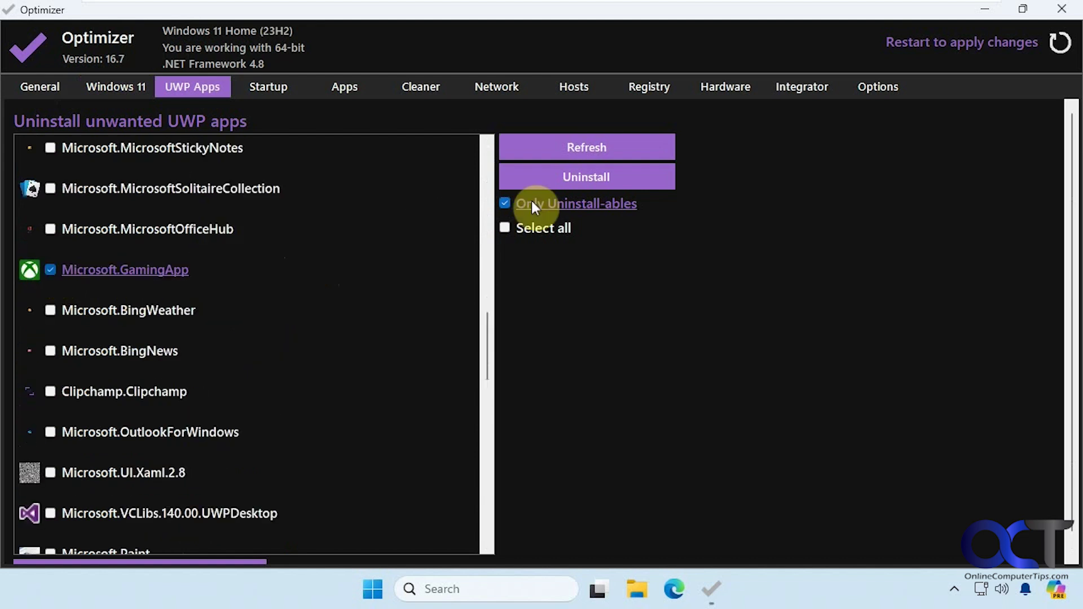
{"action": "left_click", "coordinate": [573, 177]}
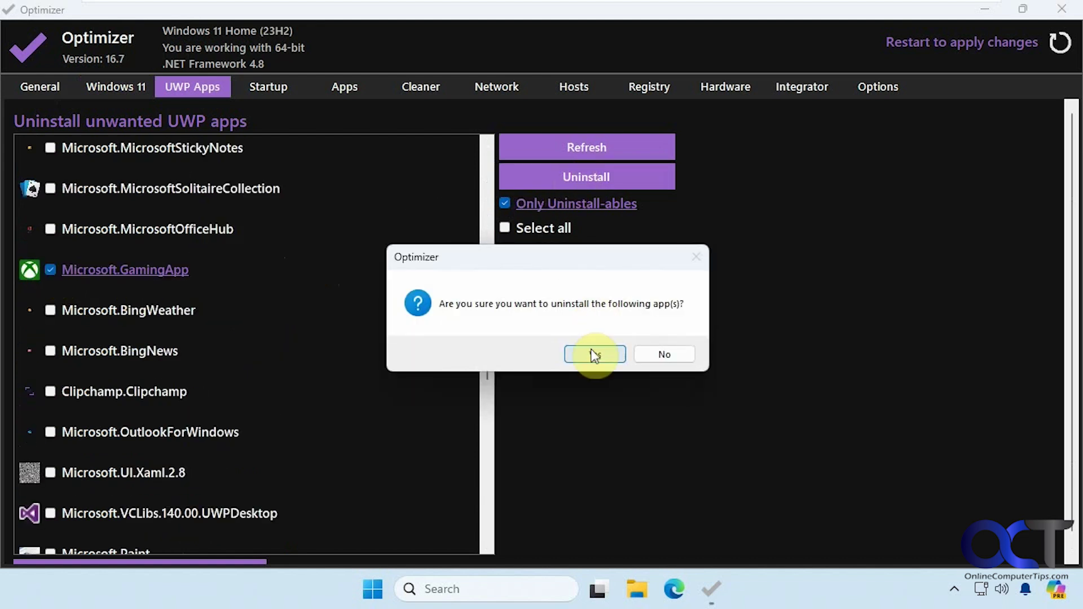
{"action": "left_click", "coordinate": [594, 354]}
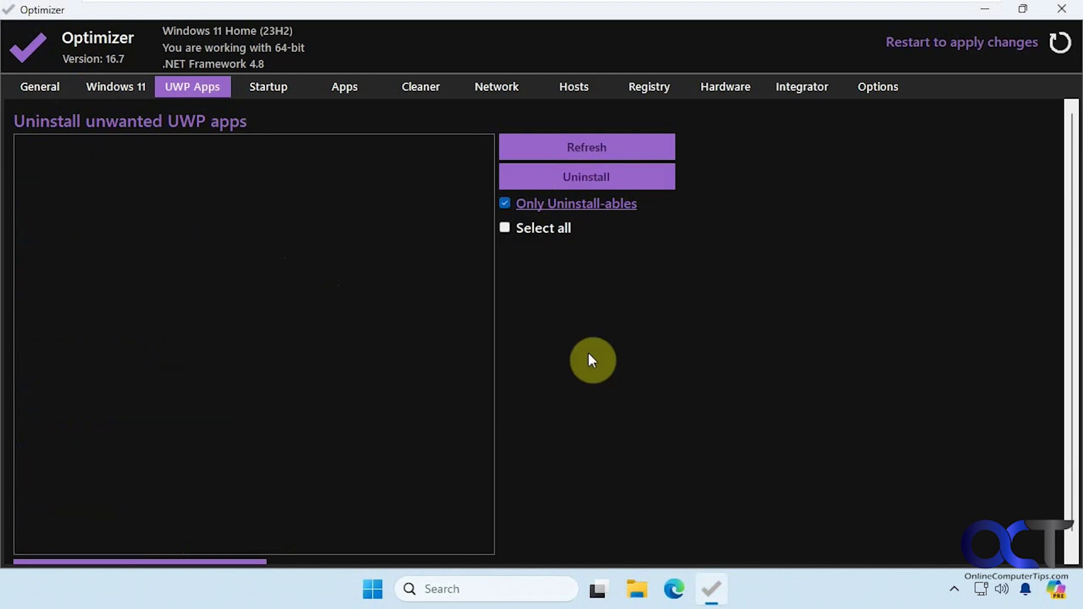
- Refresh the UWP apps list and scroll through its entries
{"action": "left_click", "coordinate": [585, 145]}
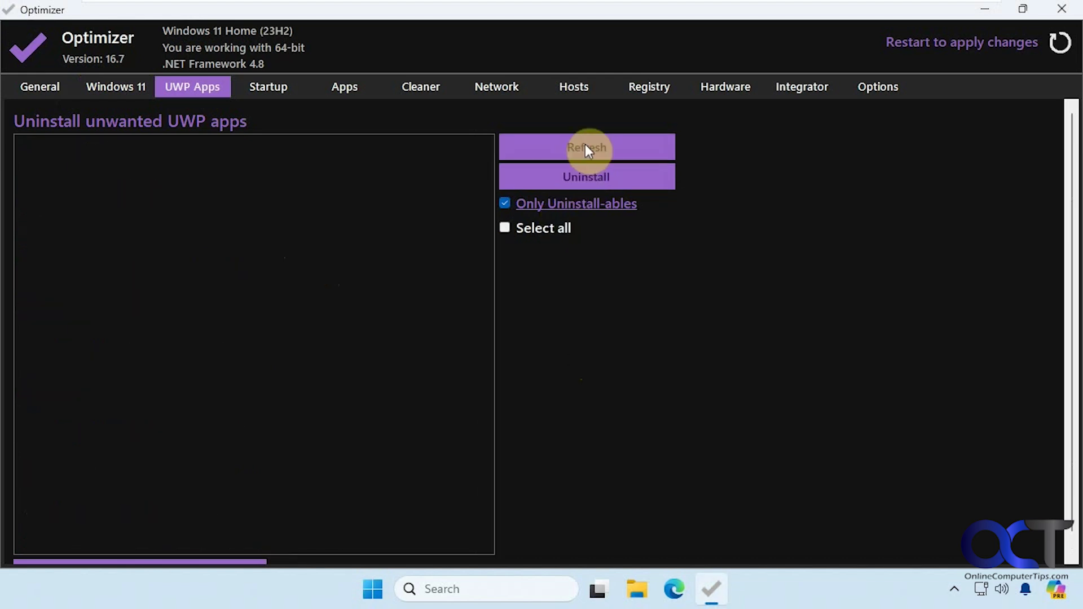
{"action": "scroll", "coordinate": [276, 335], "scroll_direction": "down", "scroll_amount": 5}
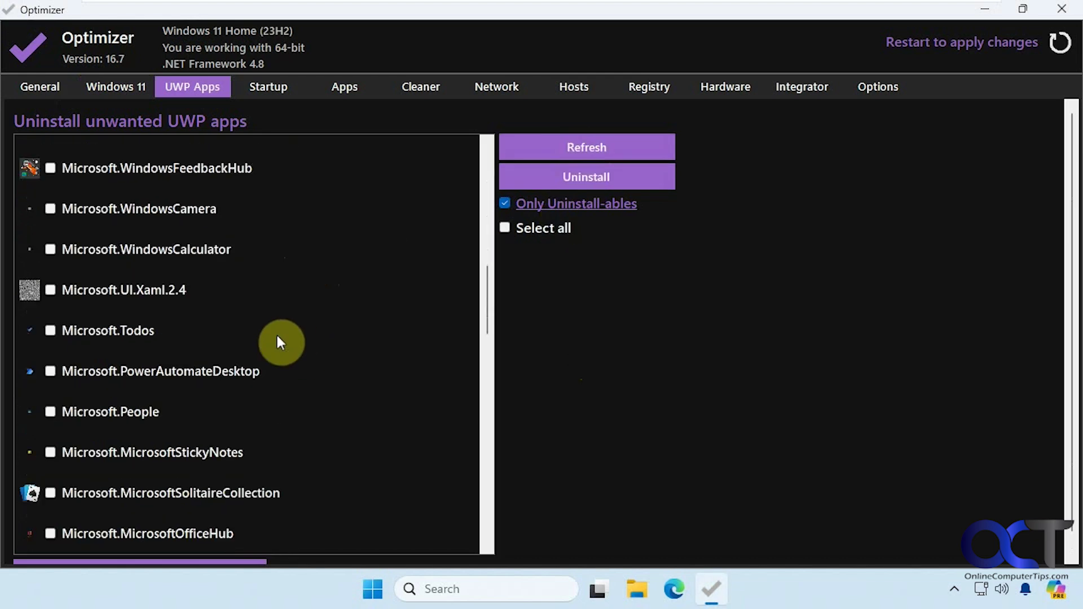
{"action": "scroll", "coordinate": [277, 336], "scroll_direction": "down", "scroll_amount": 10}
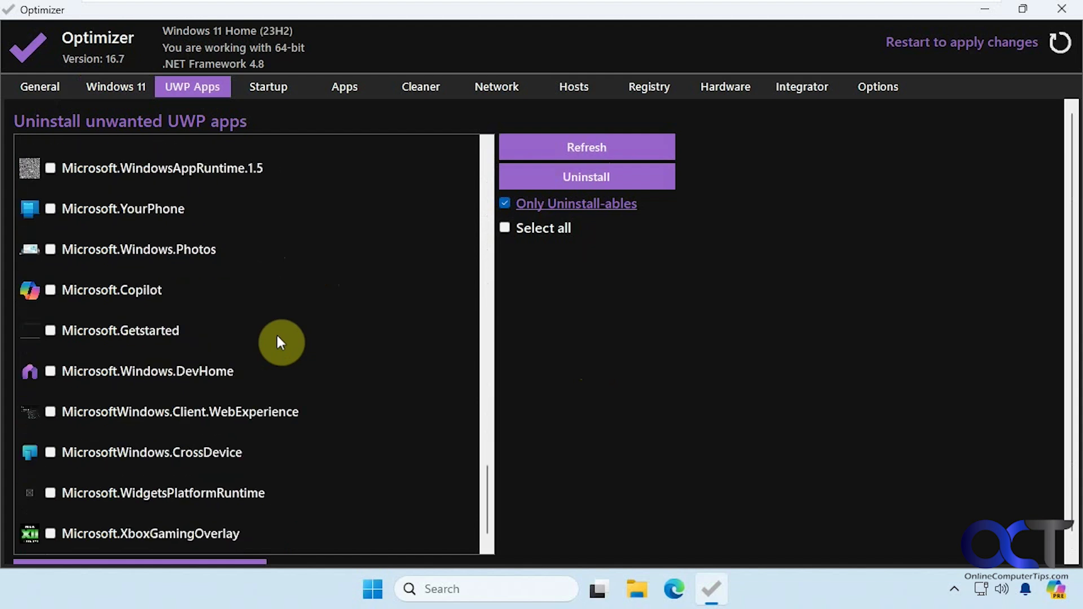
{"action": "scroll", "coordinate": [253, 174], "scroll_direction": "up", "scroll_amount": 5}
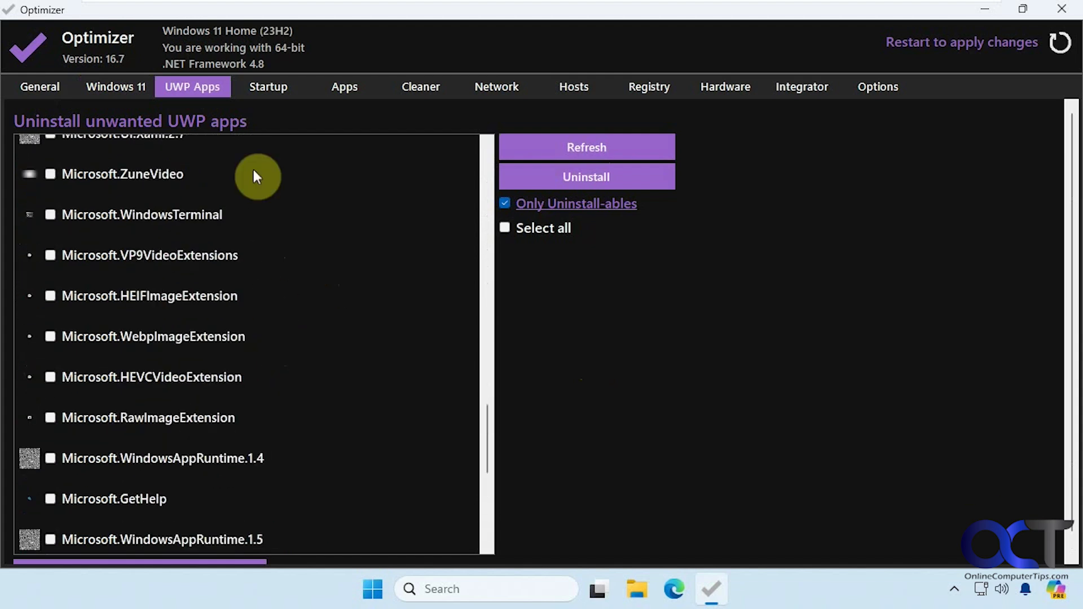
- Open the Startup page and check the OneDrive entry among the five startup items
{"action": "left_click", "coordinate": [276, 89]}
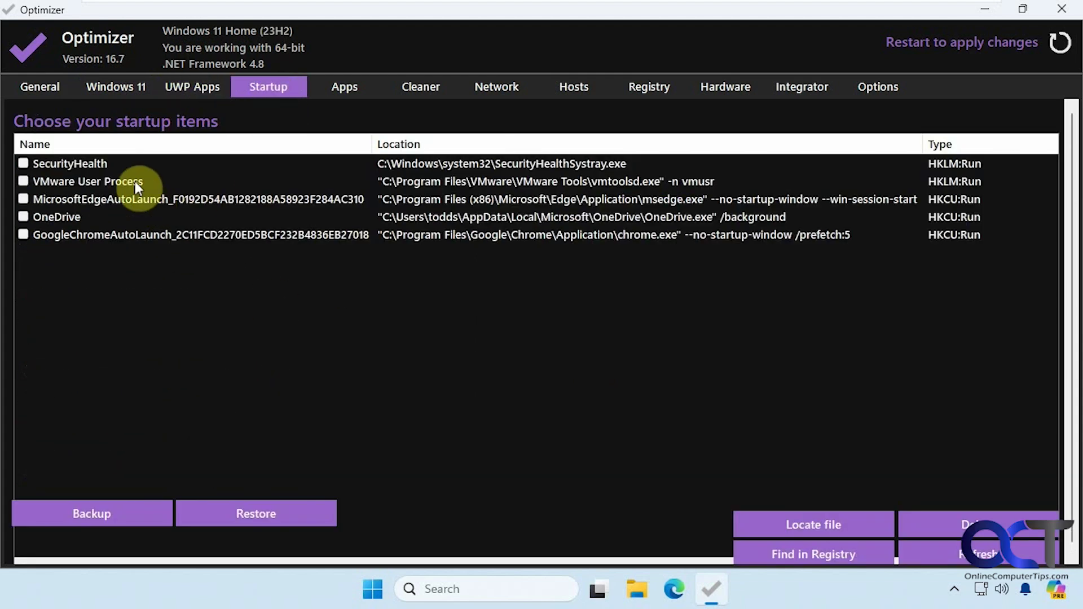
{"action": "left_click", "coordinate": [23, 216]}
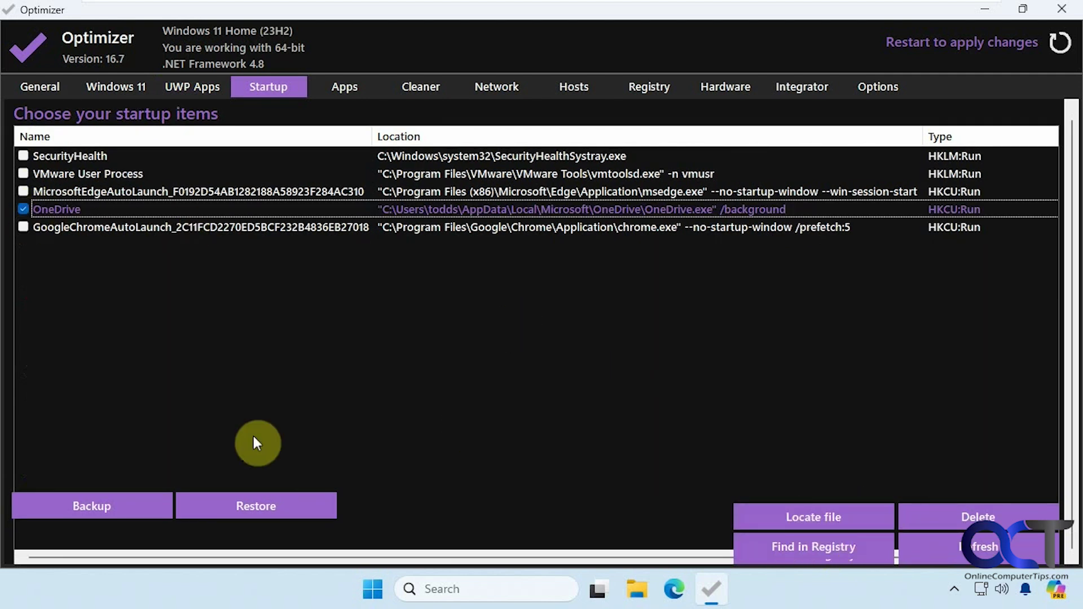
- Select 7-zip with Install after downloading, saving downloads to the Desktop folder
{"action": "left_click", "coordinate": [341, 89]}
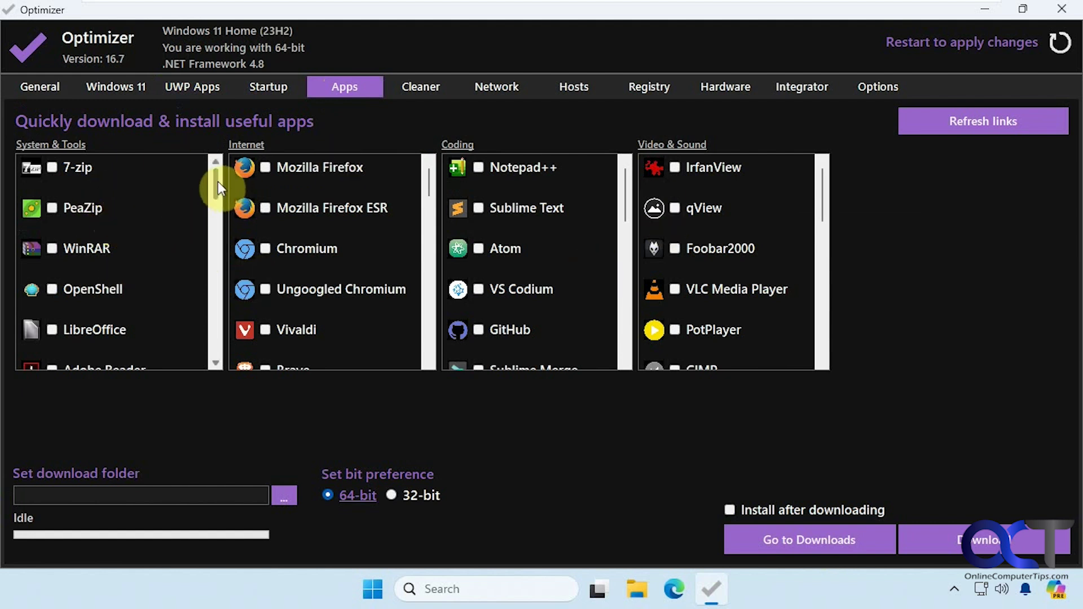
{"action": "left_click", "coordinate": [53, 167]}
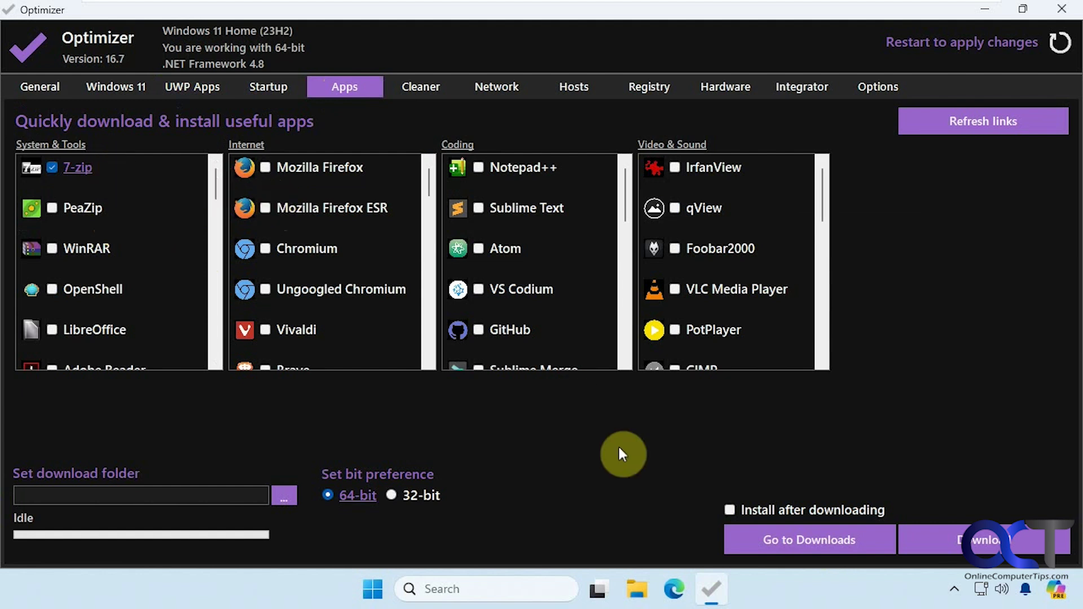
{"action": "left_click", "coordinate": [731, 510]}
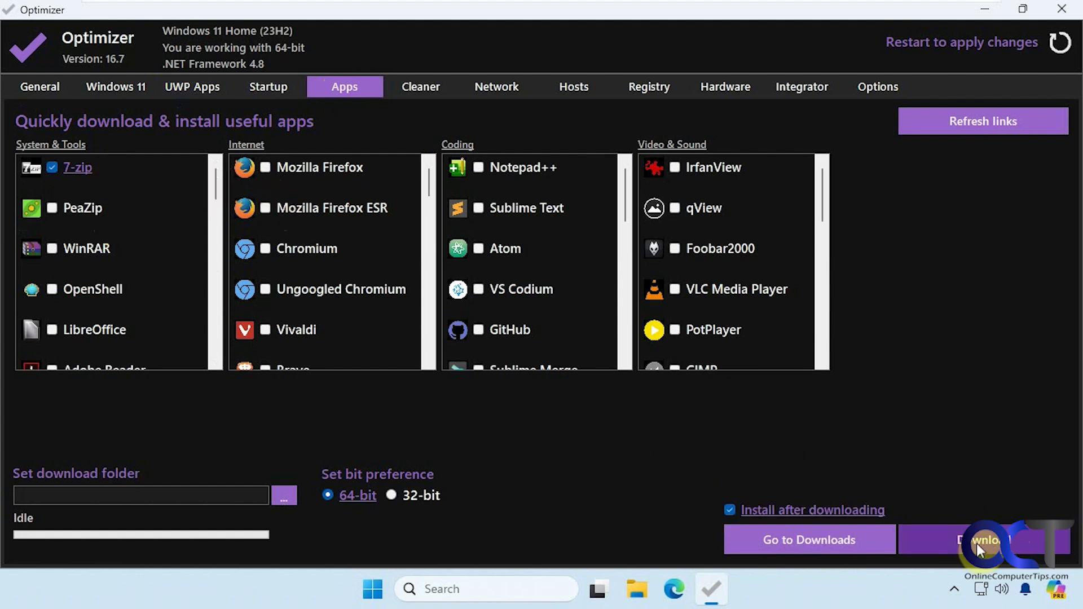
{"action": "left_click", "coordinate": [286, 496]}
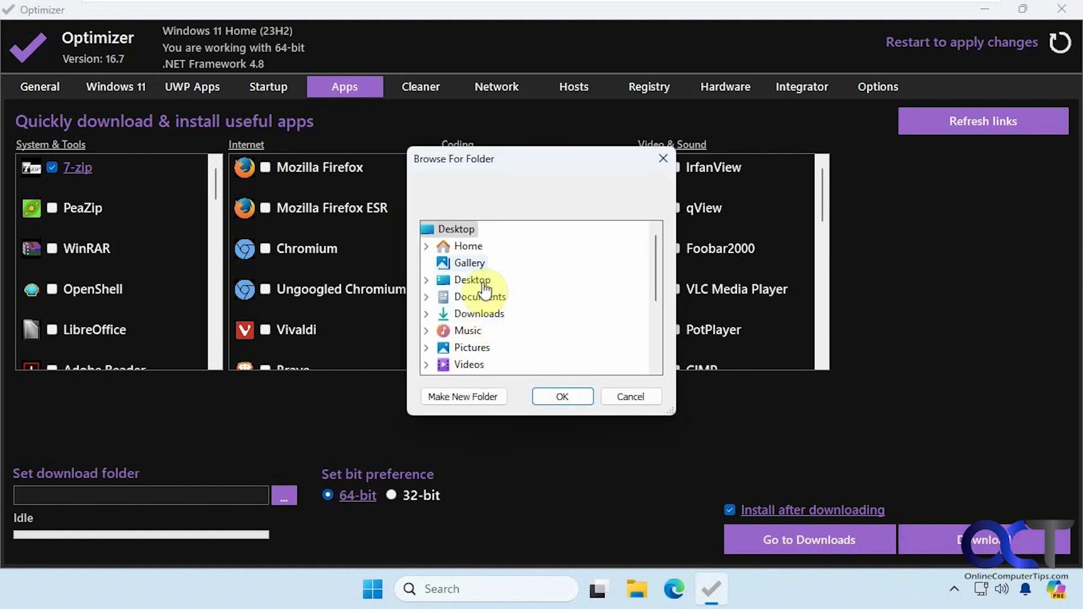
{"action": "left_click", "coordinate": [463, 230]}
{"action": "left_click", "coordinate": [555, 395]}
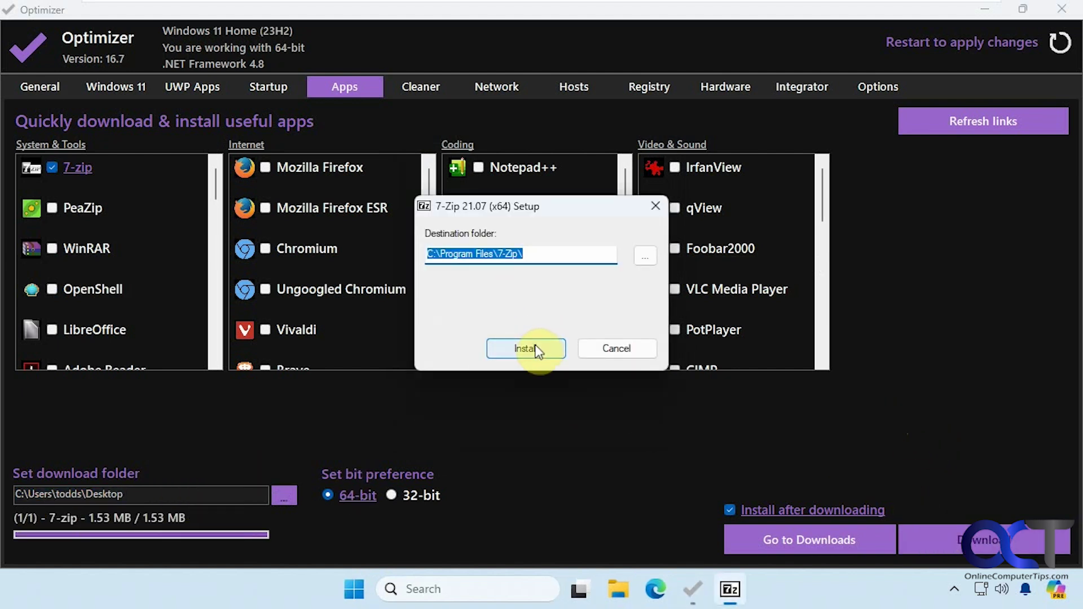
- Finish 7-Zip setup at its default destination, close the desktop.ini Notepad, and check Start
{"action": "left_click", "coordinate": [536, 351]}
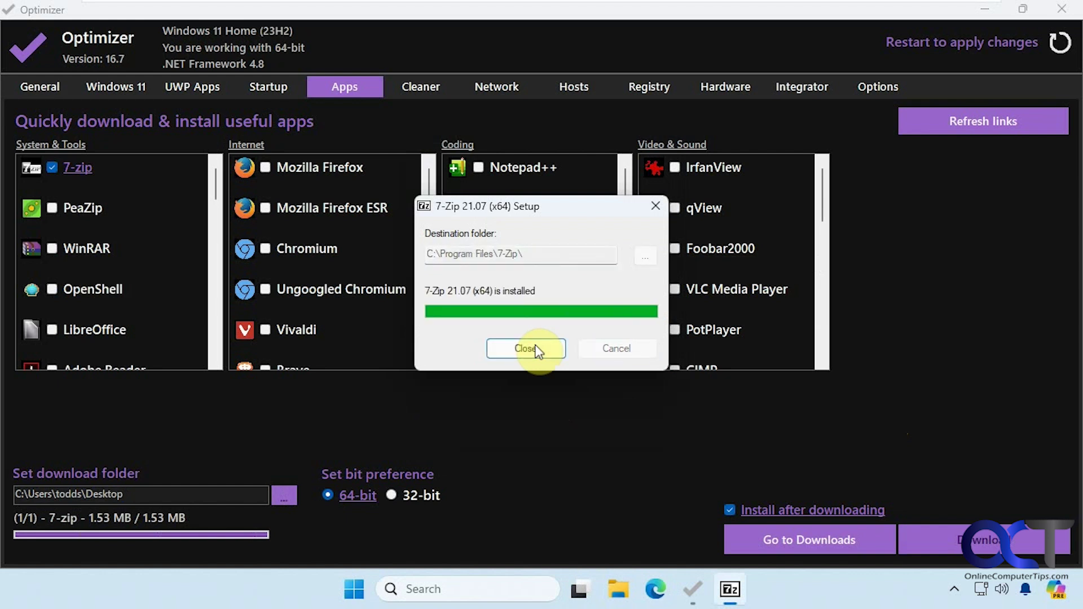
{"action": "left_click", "coordinate": [536, 350]}
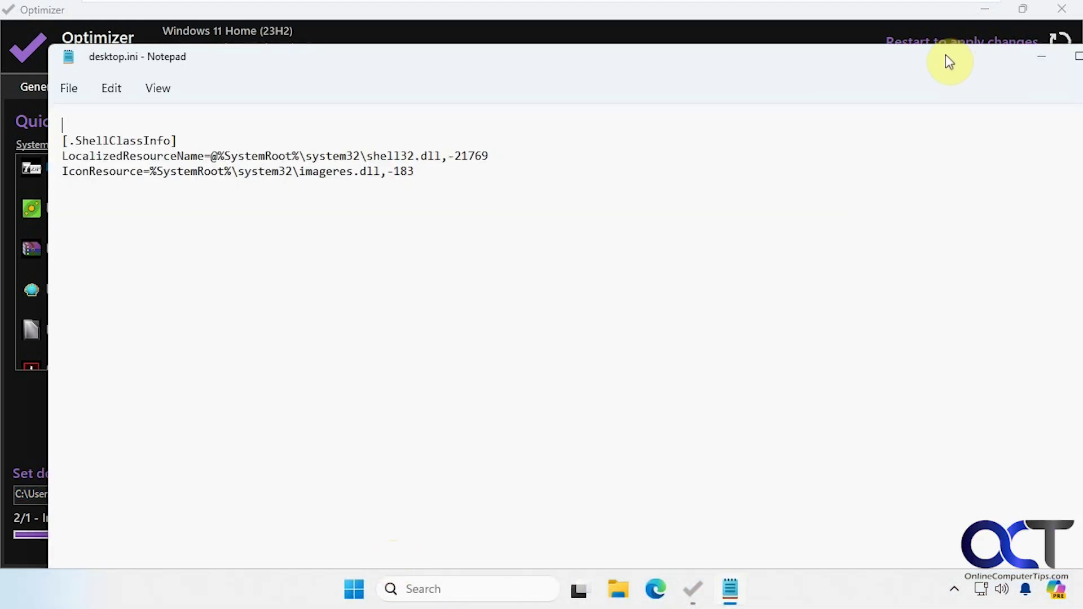
{"action": "left_click_drag", "start_coordinate": [945, 54], "coordinate": [797, 58]}
{"action": "left_click", "coordinate": [962, 57]}
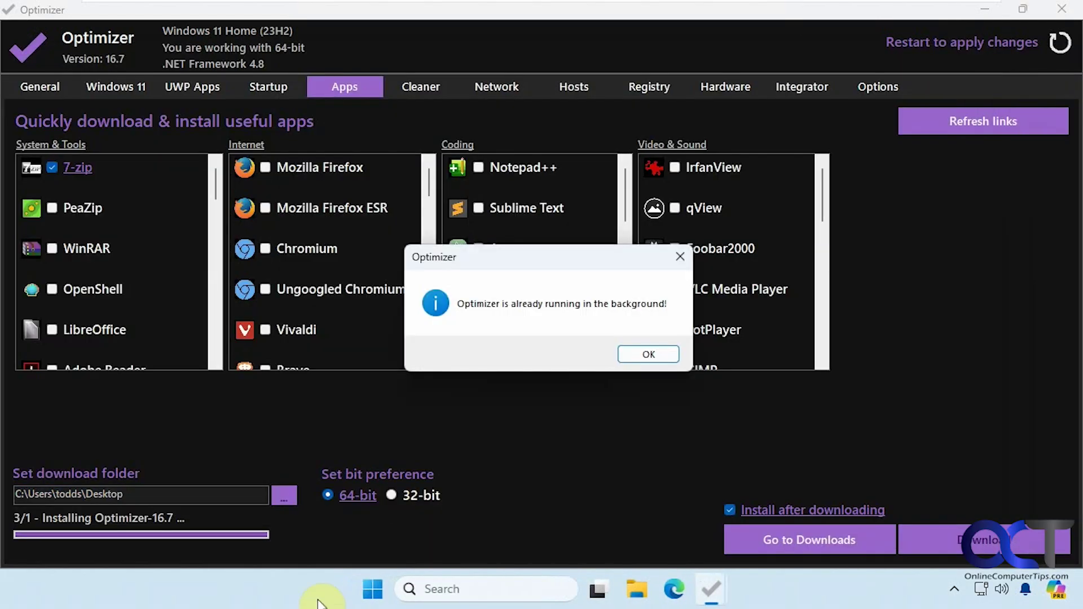
{"action": "left_click", "coordinate": [636, 356]}
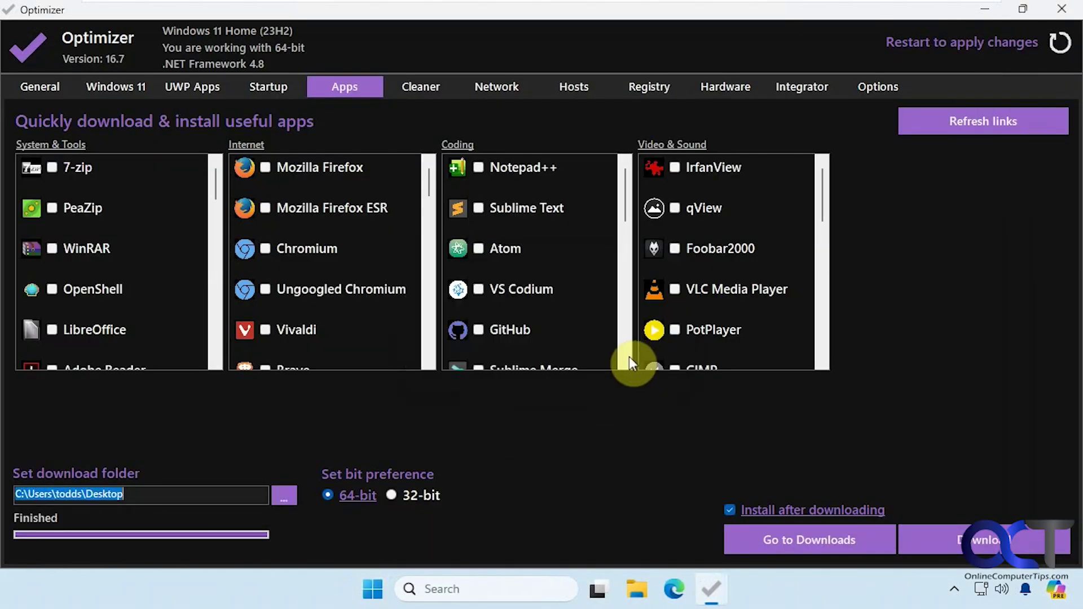
{"action": "left_click", "coordinate": [373, 589]}
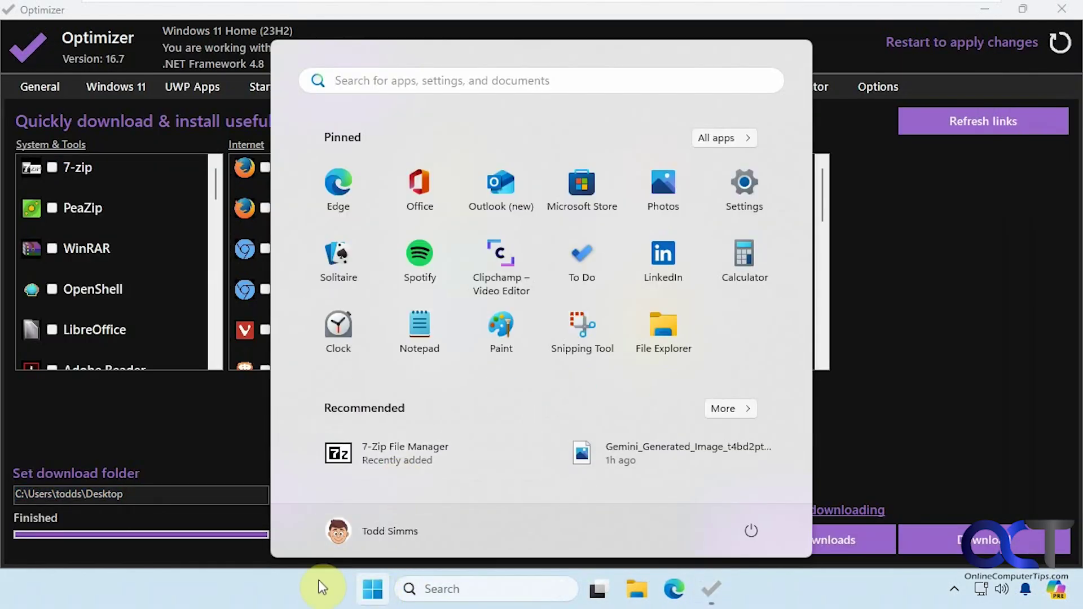
{"action": "left_click", "coordinate": [371, 589]}
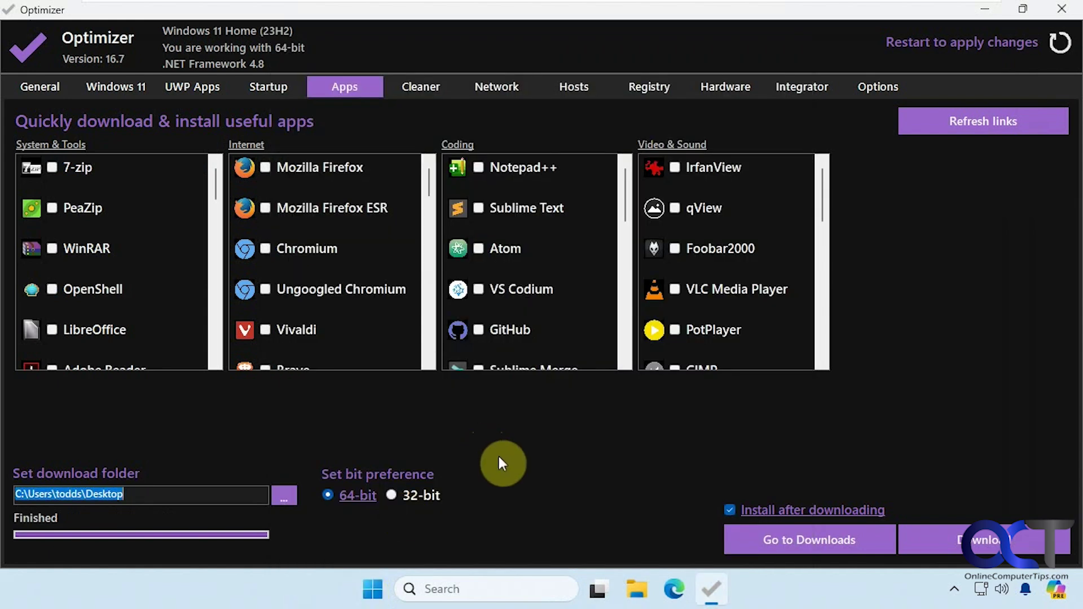
- Look over the other apps available for download on the Apps page
{"action": "left_click_drag", "start_coordinate": [218, 185], "coordinate": [213, 357]}
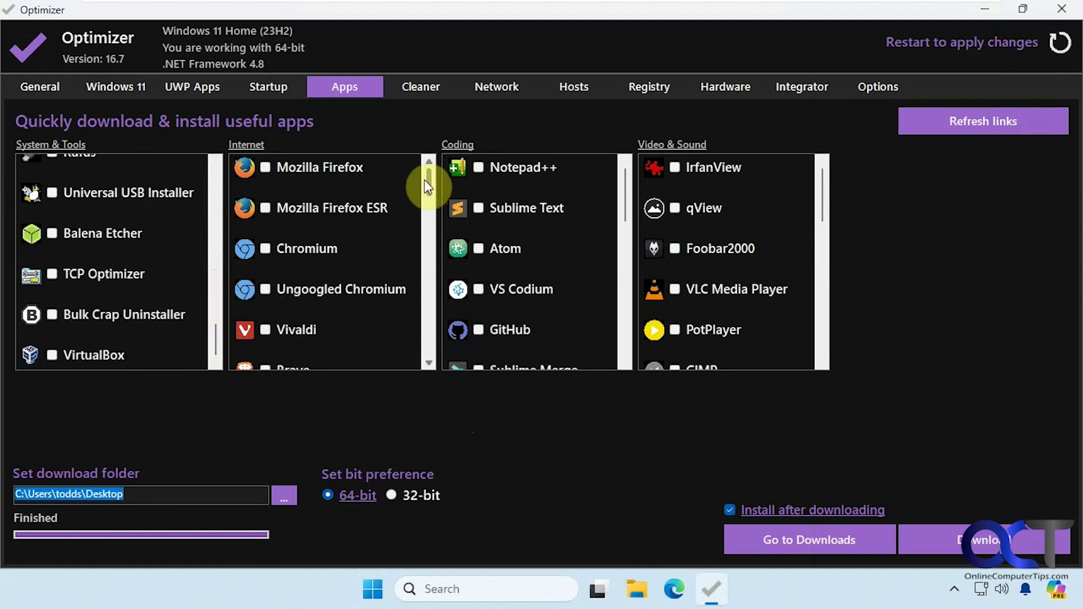
{"action": "left_click_drag", "start_coordinate": [429, 178], "coordinate": [420, 348]}
{"action": "left_click_drag", "start_coordinate": [625, 187], "coordinate": [613, 333]}
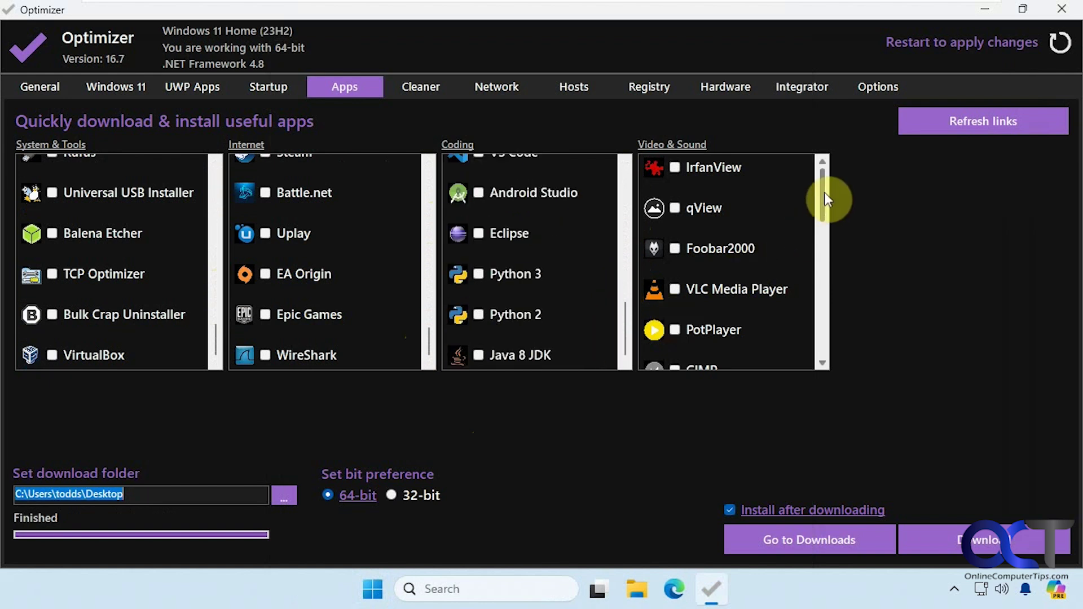
{"action": "left_click_drag", "start_coordinate": [823, 191], "coordinate": [818, 332]}
- On the Cleaner page, tick Temporary files, analyze, and clean the 259.25 MB found
{"action": "left_click", "coordinate": [420, 86]}
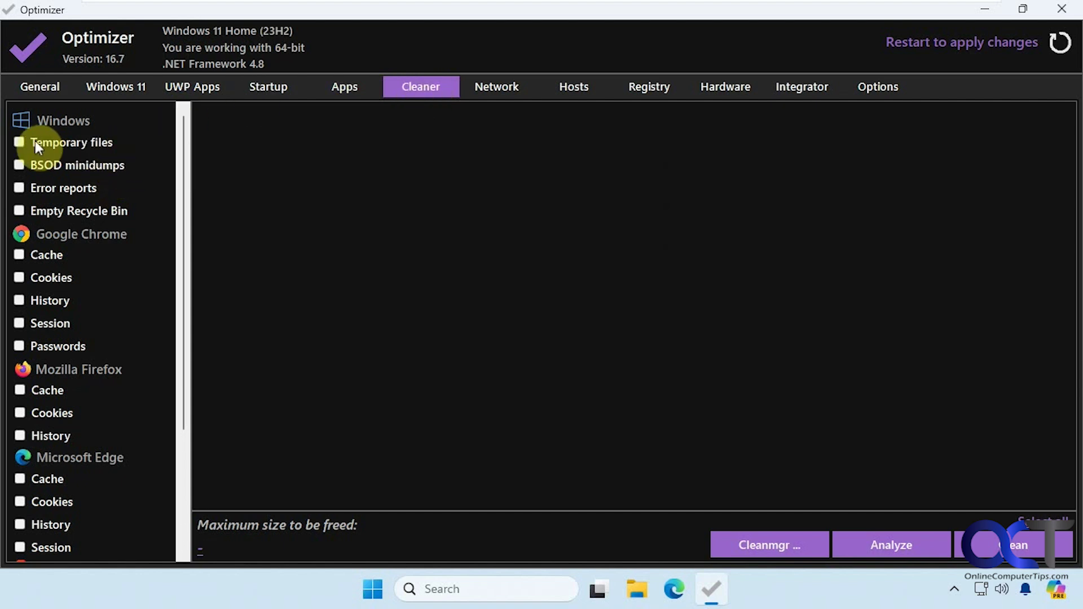
{"action": "left_click", "coordinate": [19, 141]}
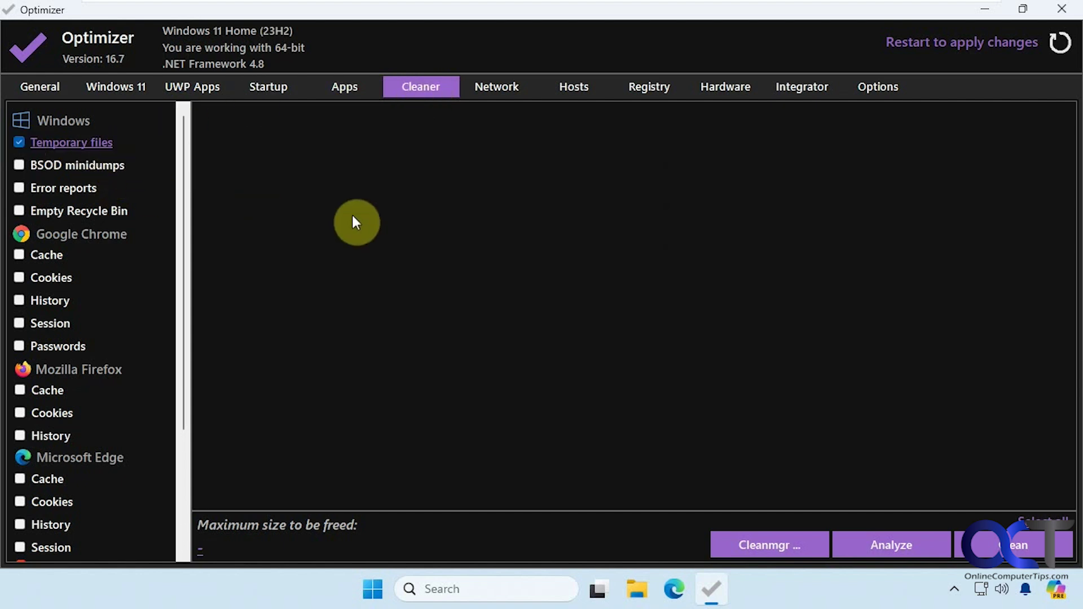
{"action": "left_click", "coordinate": [895, 545]}
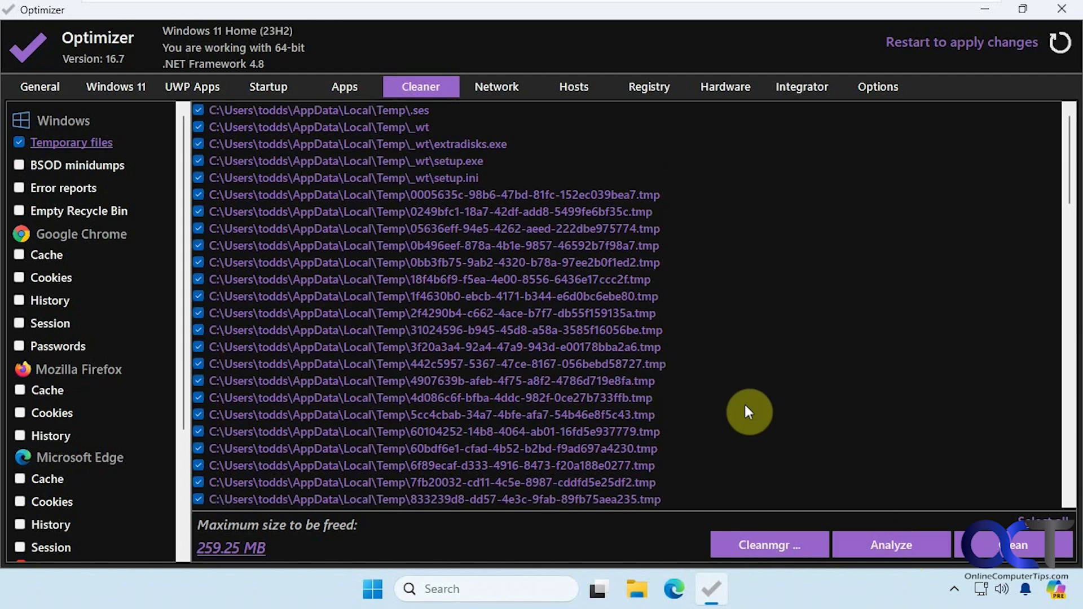
{"action": "left_click_drag", "start_coordinate": [1064, 174], "coordinate": [1077, 149]}
{"action": "left_click", "coordinate": [1029, 539]}
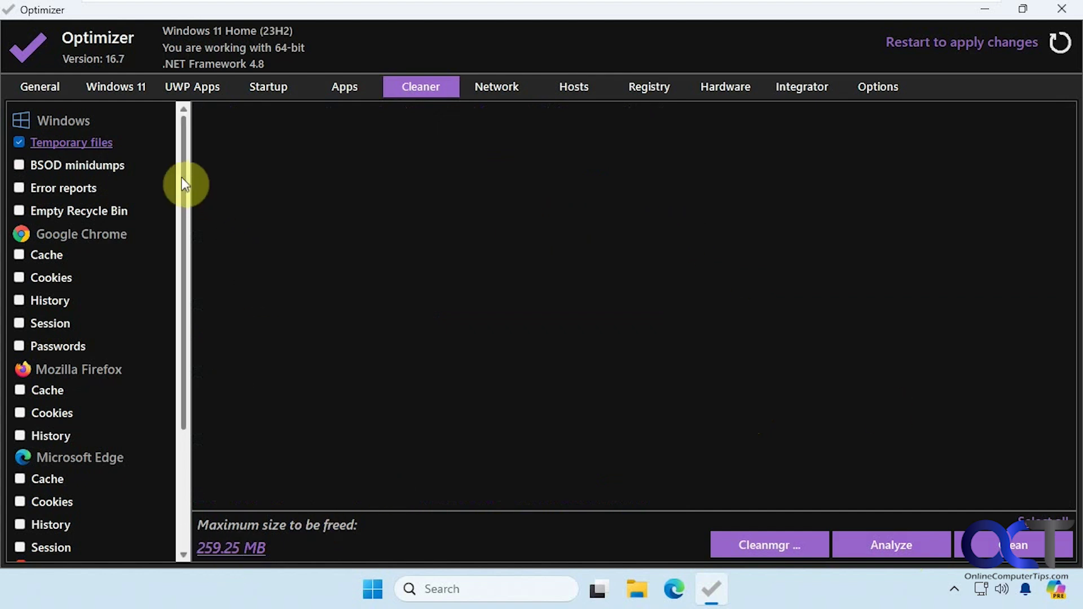
{"action": "left_click_drag", "start_coordinate": [184, 185], "coordinate": [186, 294]}
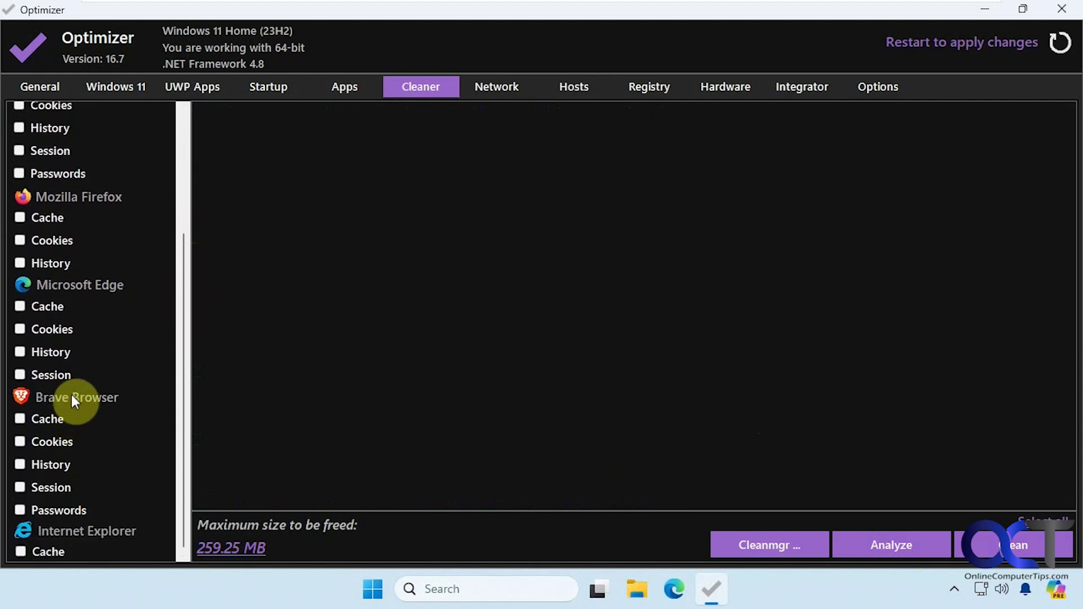
{"action": "left_click_drag", "start_coordinate": [180, 278], "coordinate": [193, 147]}
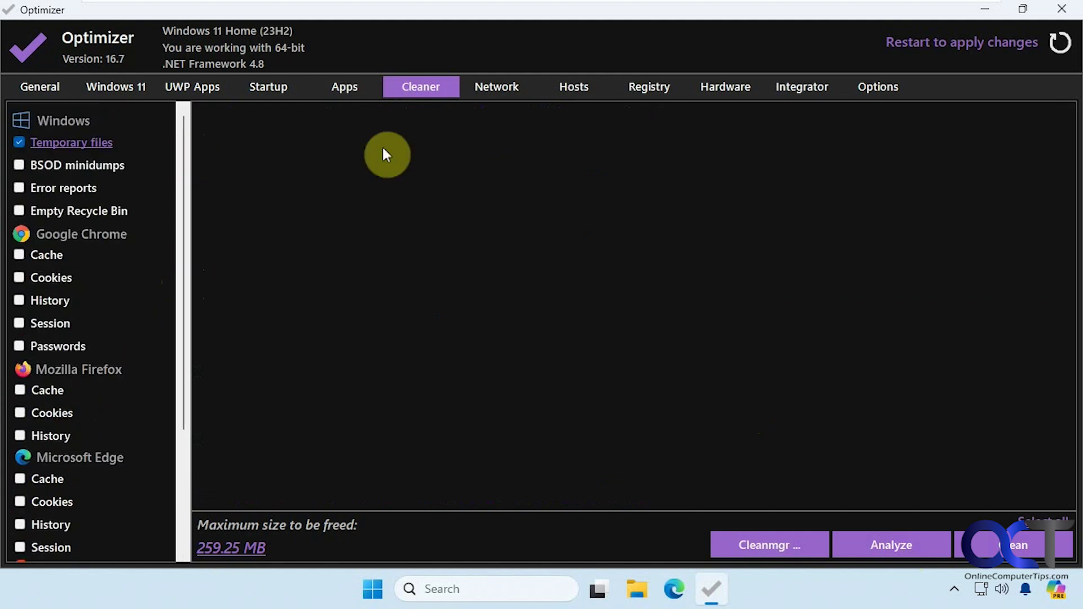
- Look over the DNS settings page and open then close Windows Network Connections
{"action": "left_click", "coordinate": [486, 84]}
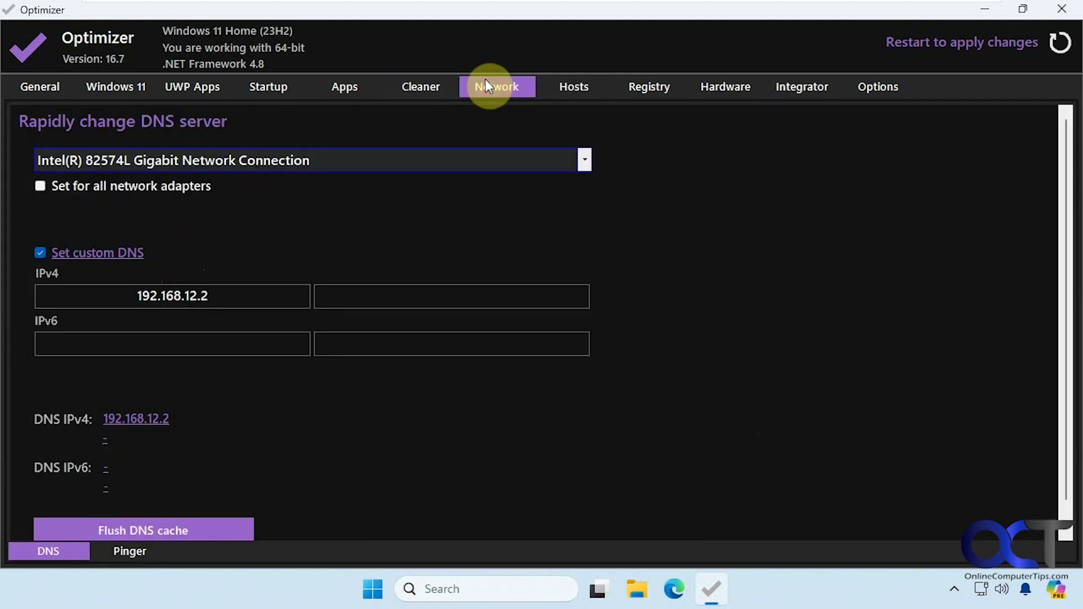
{"action": "left_click", "coordinate": [584, 161]}
{"action": "left_click", "coordinate": [583, 160]}
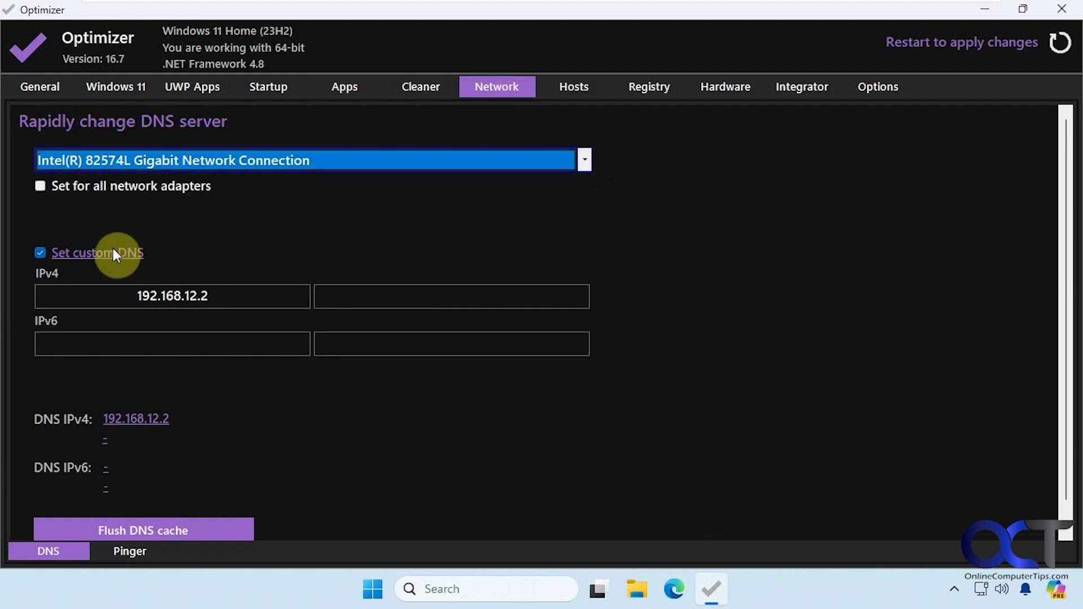
{"action": "scroll", "coordinate": [261, 403], "scroll_direction": "down", "scroll_amount": 1}
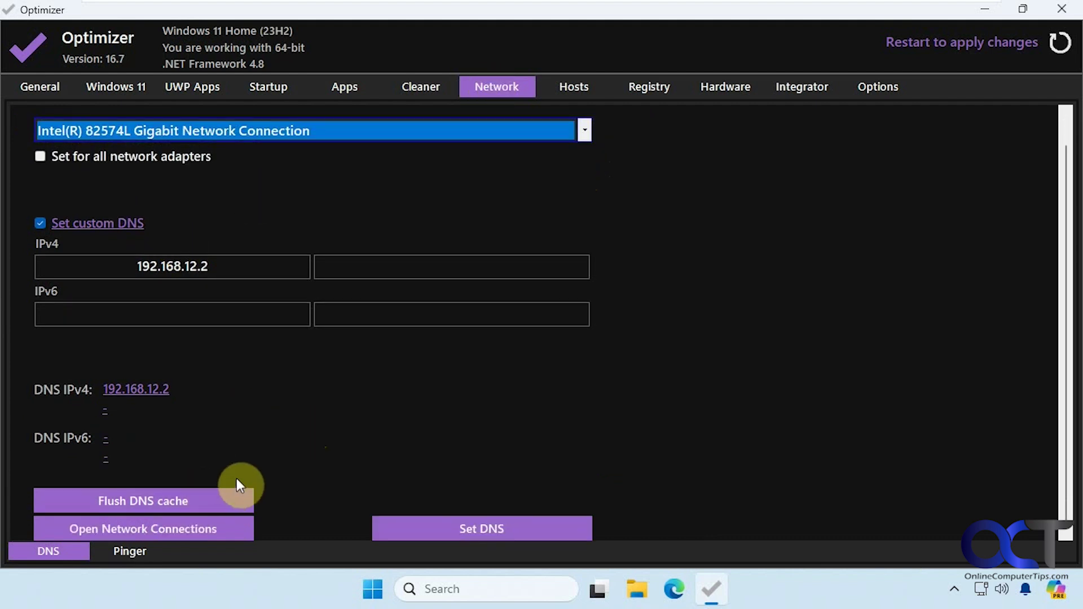
{"action": "left_click", "coordinate": [200, 532]}
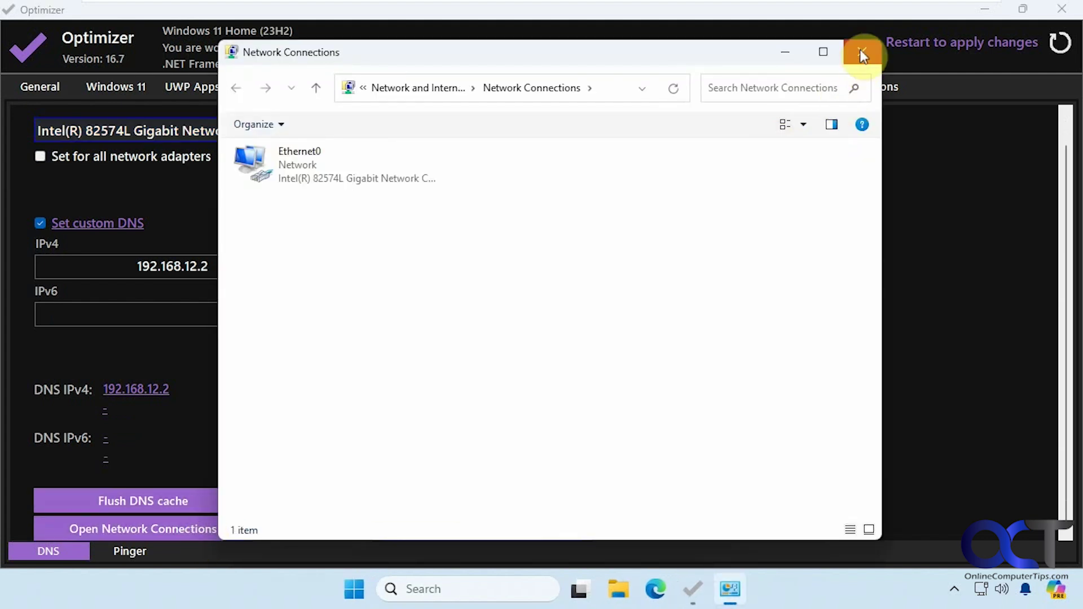
{"action": "left_click", "coordinate": [859, 49]}
- Browse the hosts file editor page, then go to the Registry fixes page
{"action": "left_click", "coordinate": [582, 87]}
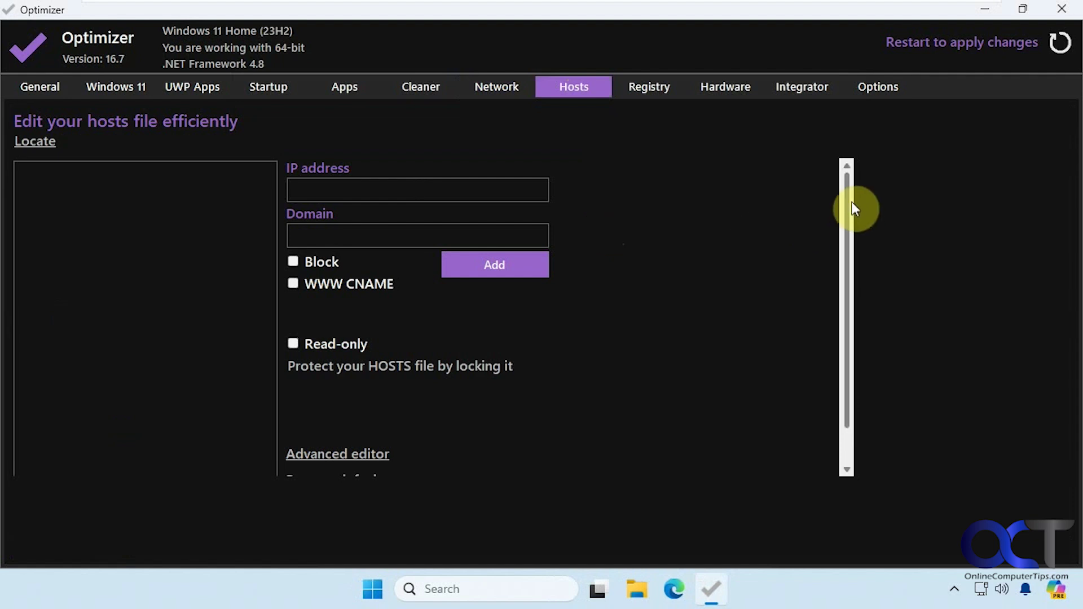
{"action": "scroll", "coordinate": [841, 252], "scroll_direction": "down", "scroll_amount": 2}
{"action": "scroll", "coordinate": [842, 270], "scroll_direction": "up", "scroll_amount": 2}
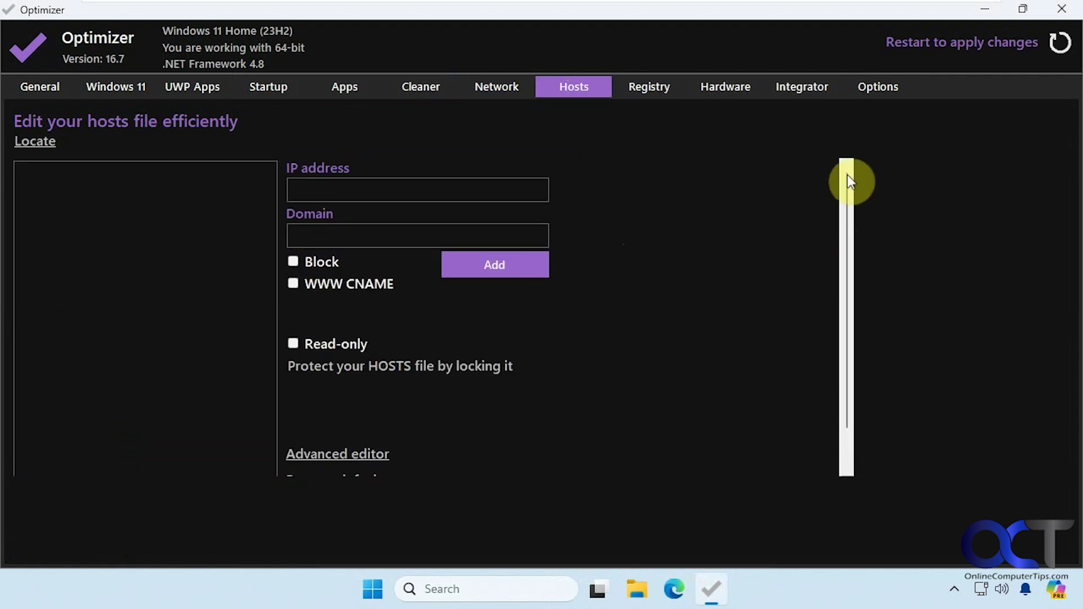
{"action": "left_click", "coordinate": [651, 91]}
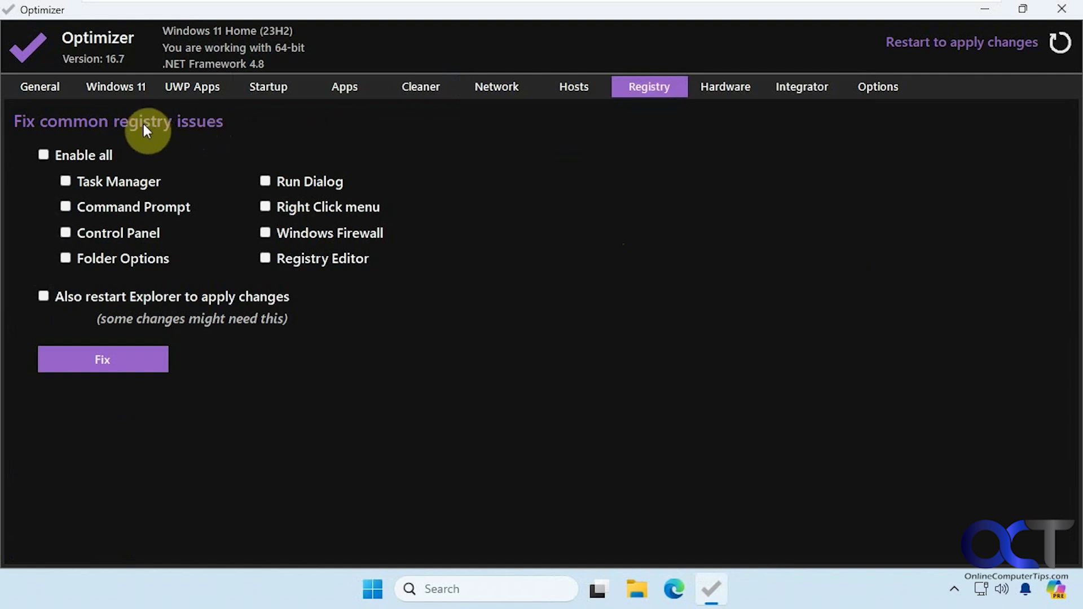
- Scroll through the Hardware page's computer details, then open the Integrator page
{"action": "left_click", "coordinate": [741, 87]}
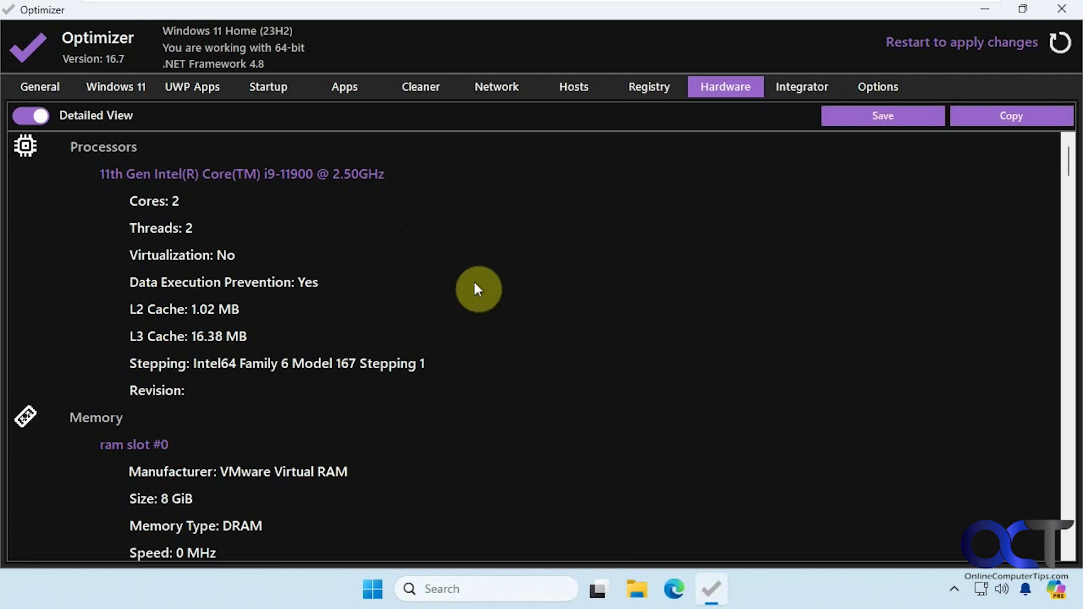
{"action": "scroll", "coordinate": [472, 280], "scroll_direction": "down", "scroll_amount": 3}
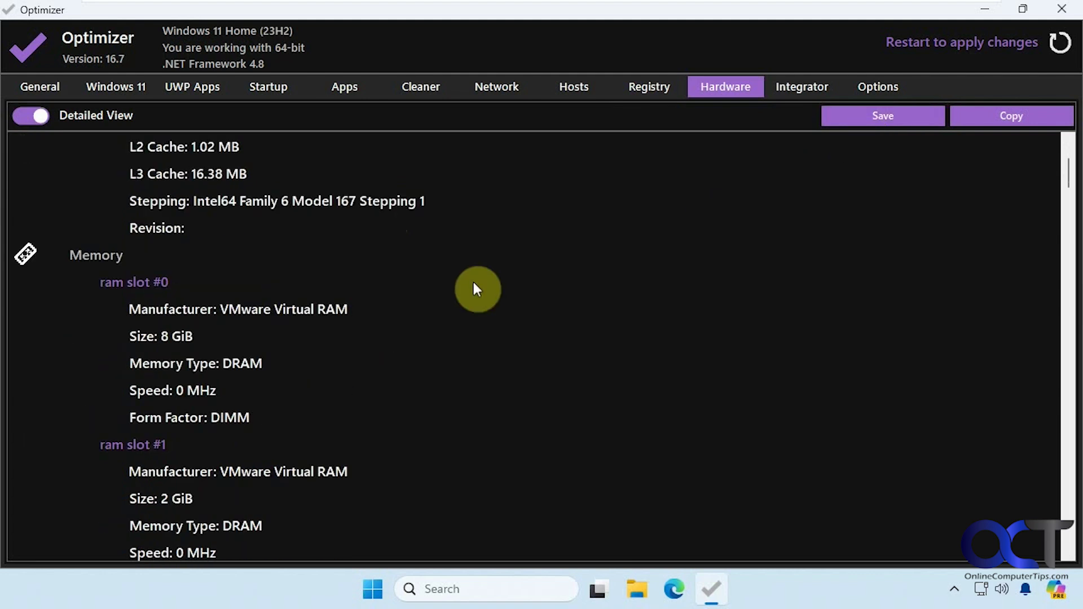
{"action": "scroll", "coordinate": [472, 279], "scroll_direction": "down", "scroll_amount": 1}
{"action": "scroll", "coordinate": [473, 285], "scroll_direction": "down", "scroll_amount": 8}
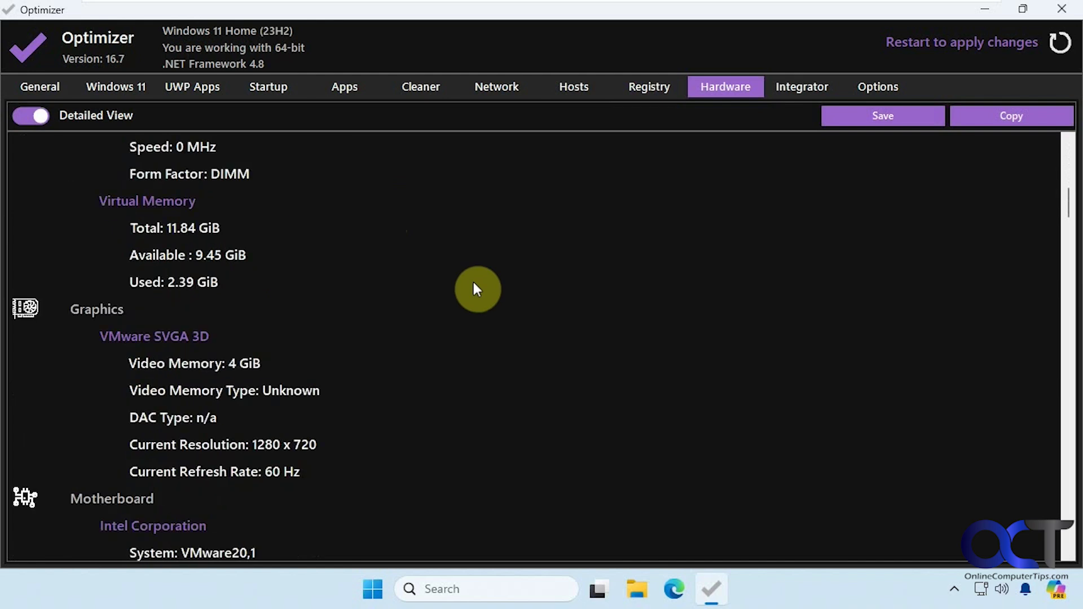
{"action": "scroll", "coordinate": [474, 284], "scroll_direction": "down", "scroll_amount": 8}
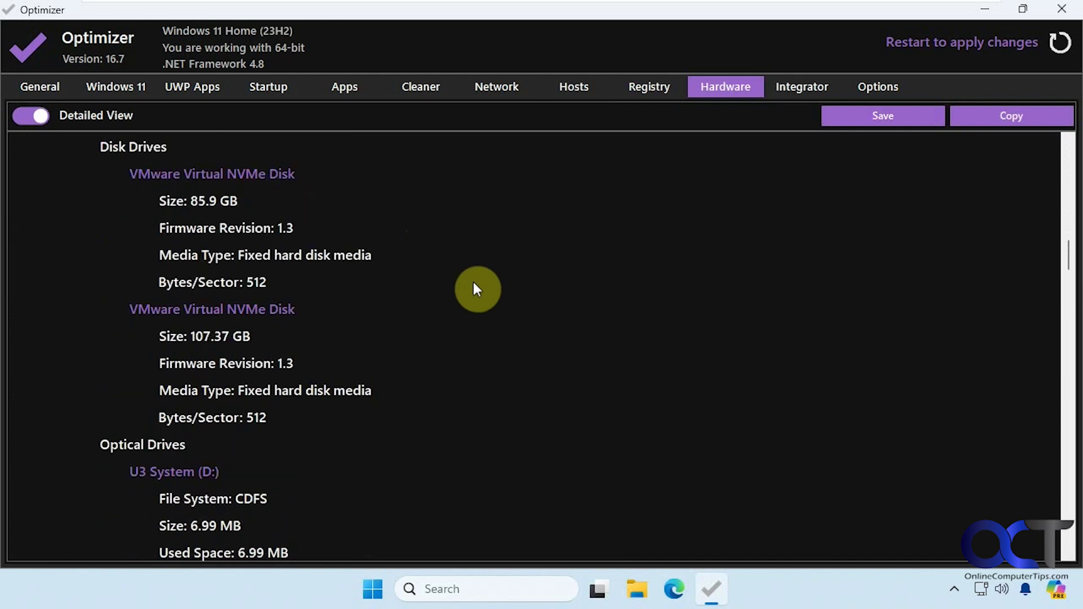
{"action": "scroll", "coordinate": [473, 288], "scroll_direction": "down", "scroll_amount": 4}
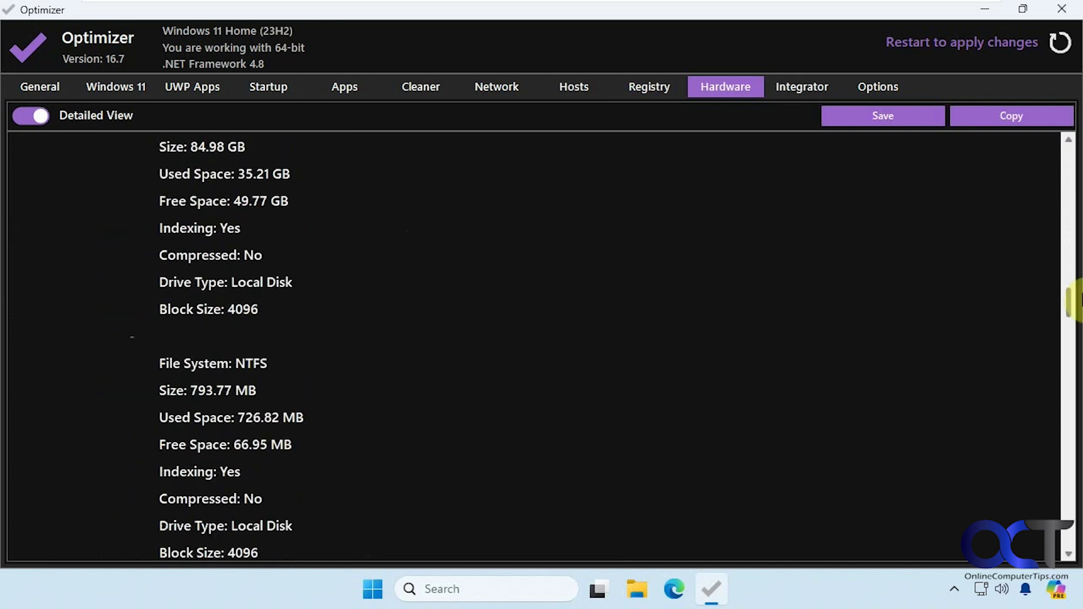
{"action": "left_click_drag", "start_coordinate": [1071, 307], "coordinate": [1077, 543]}
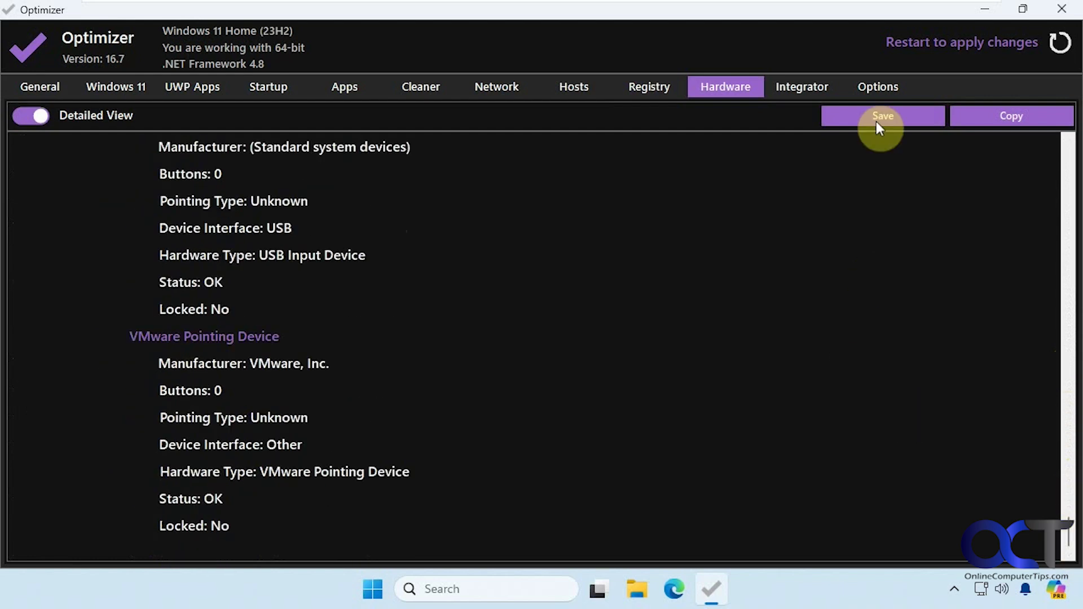
{"action": "left_click", "coordinate": [798, 89]}
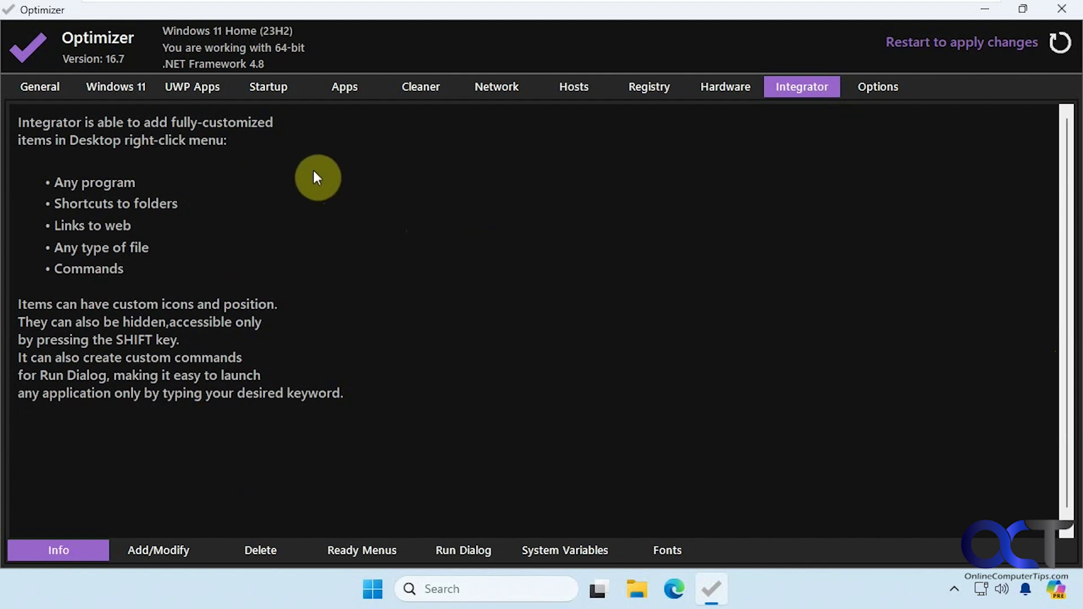
- Look through Integrator's Add/Modify and Delete pages, then bring up the Ready Menus list
{"action": "left_click", "coordinate": [160, 550]}
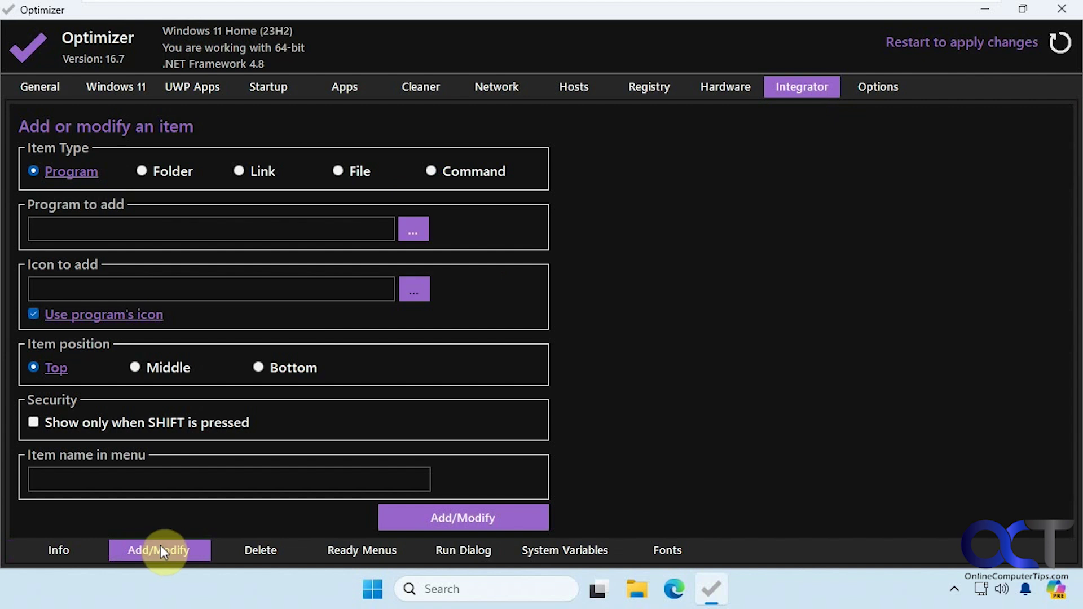
{"action": "left_click", "coordinate": [263, 550]}
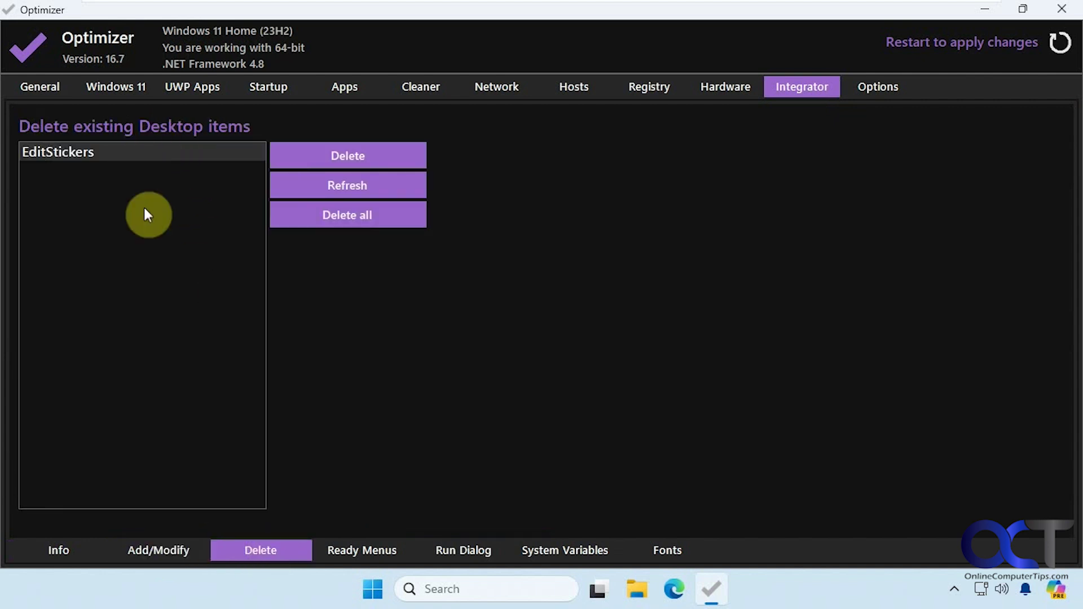
{"action": "left_click", "coordinate": [361, 551]}
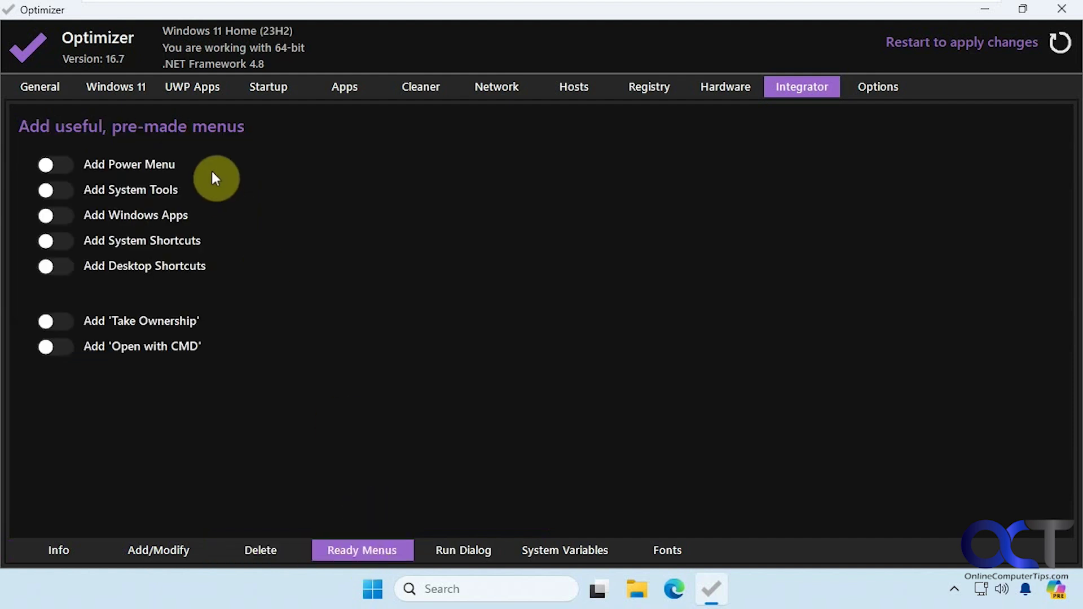
- Switch on 'Add Power Menu' and restart Windows Explorer from Task Manager
{"action": "left_click", "coordinate": [67, 164]}
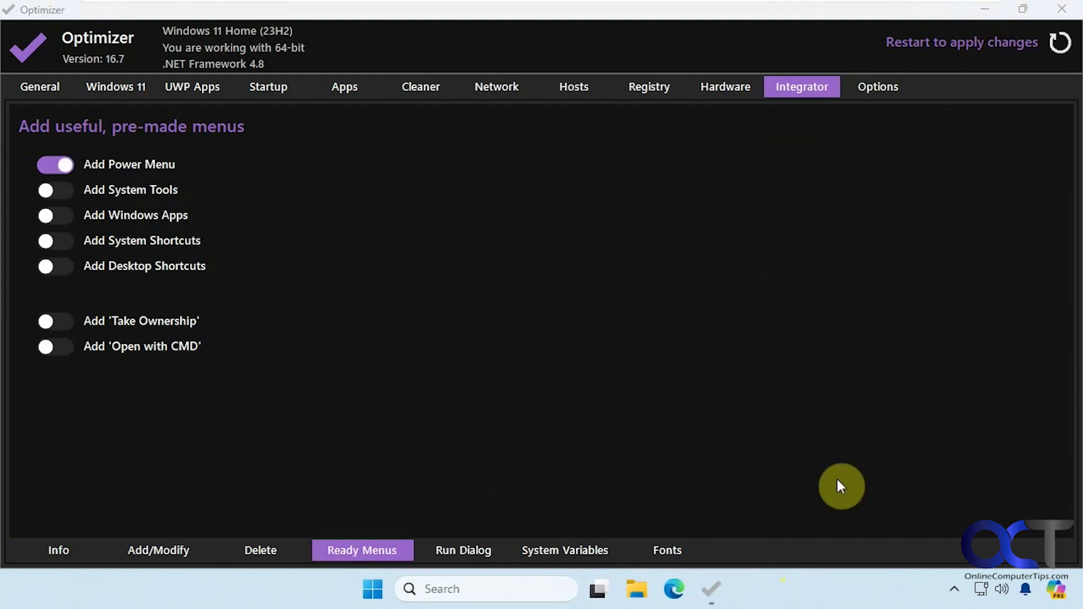
{"action": "right_click", "coordinate": [807, 590]}
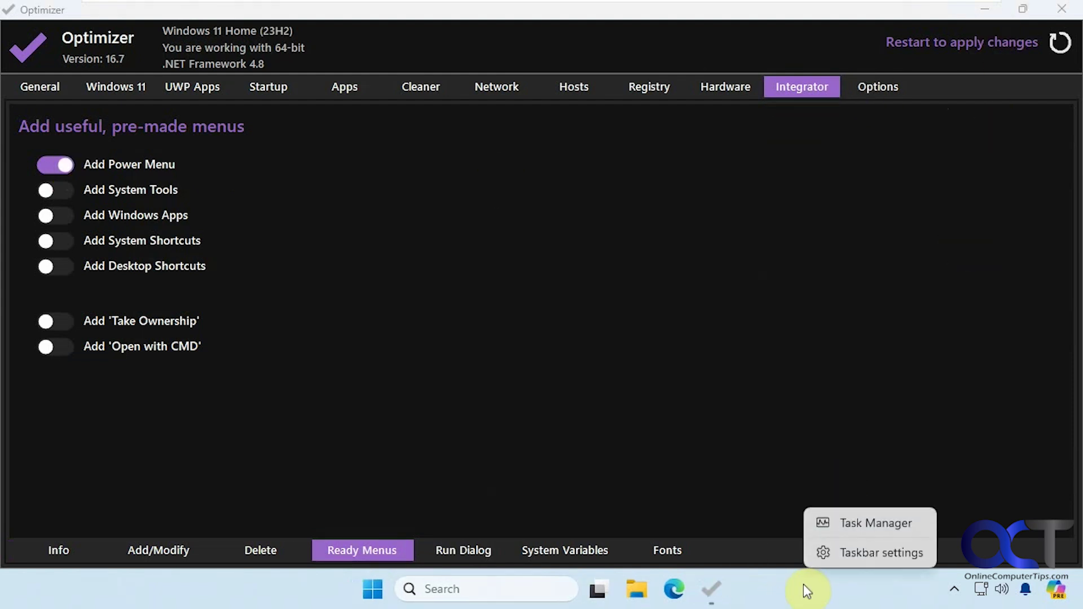
{"action": "left_click", "coordinate": [867, 521]}
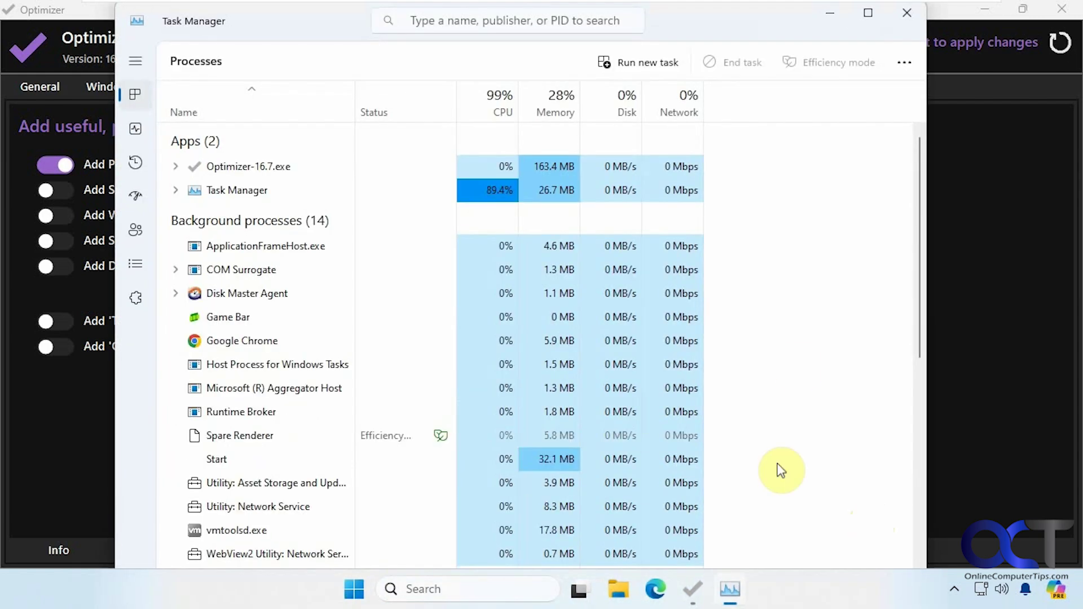
{"action": "left_click_drag", "start_coordinate": [920, 201], "coordinate": [915, 604]}
{"action": "right_click", "coordinate": [246, 465]}
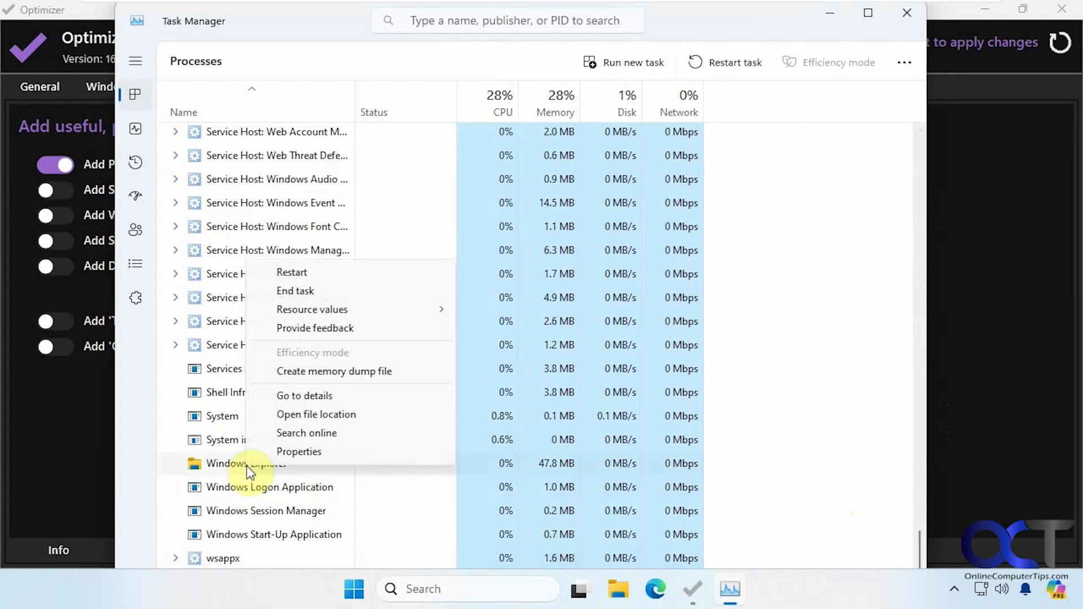
{"action": "left_click", "coordinate": [316, 273]}
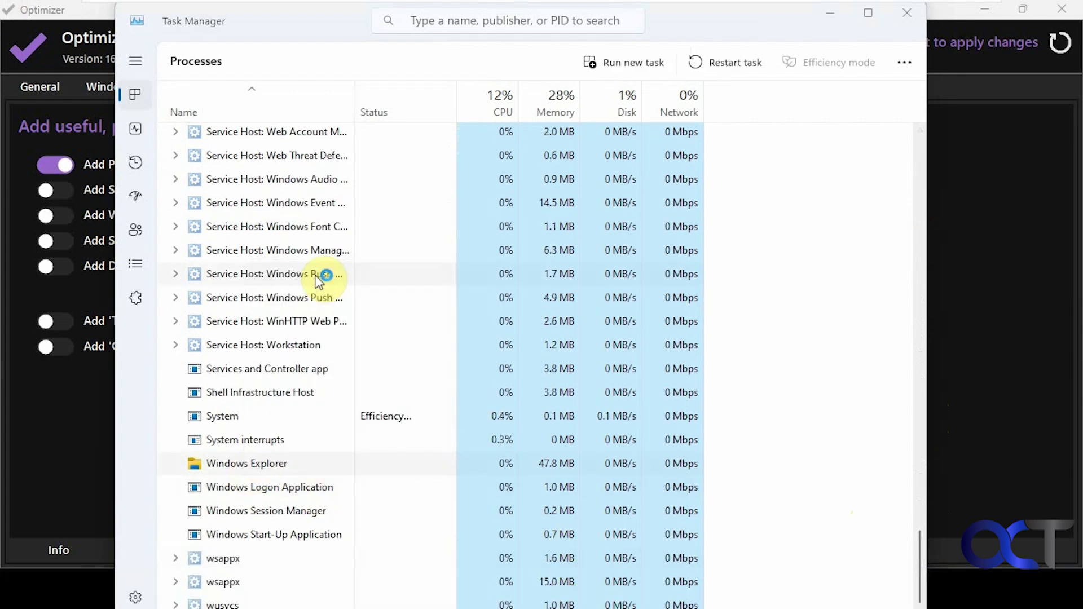
{"action": "left_click", "coordinate": [827, 24]}
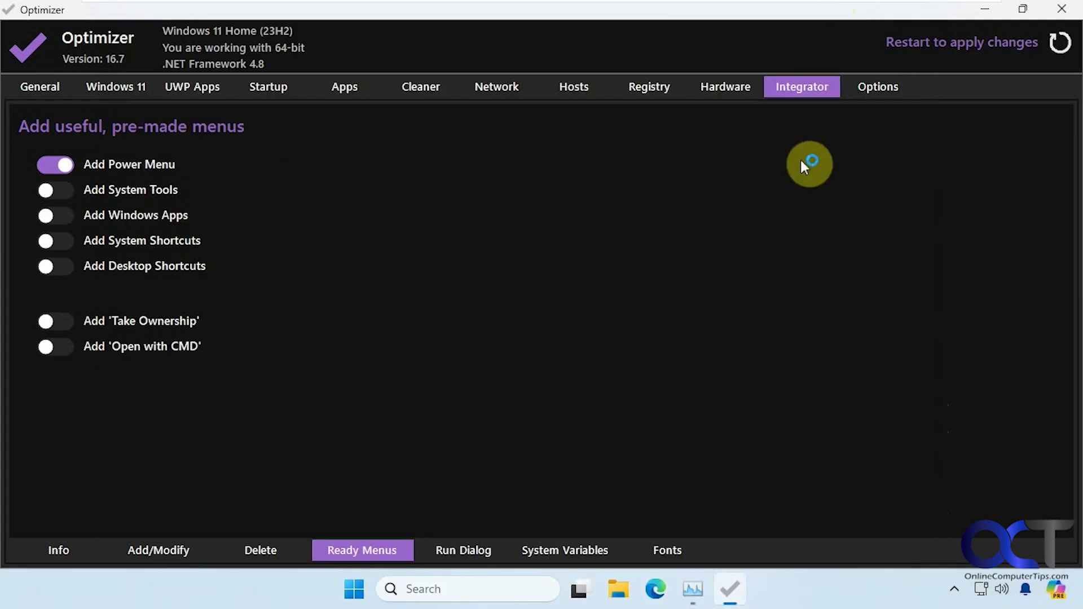
- Check that the desktop's full right-click menu has a Power Menu with Lock, Sleep, Restart, Shut Down
{"action": "left_click", "coordinate": [984, 11]}
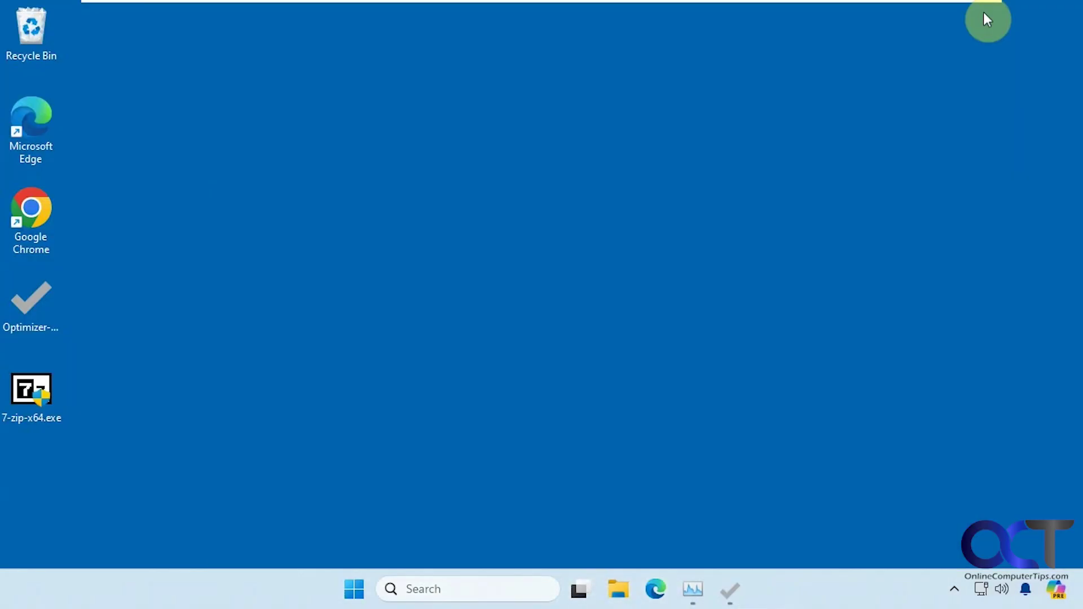
{"action": "right_click", "coordinate": [338, 217]}
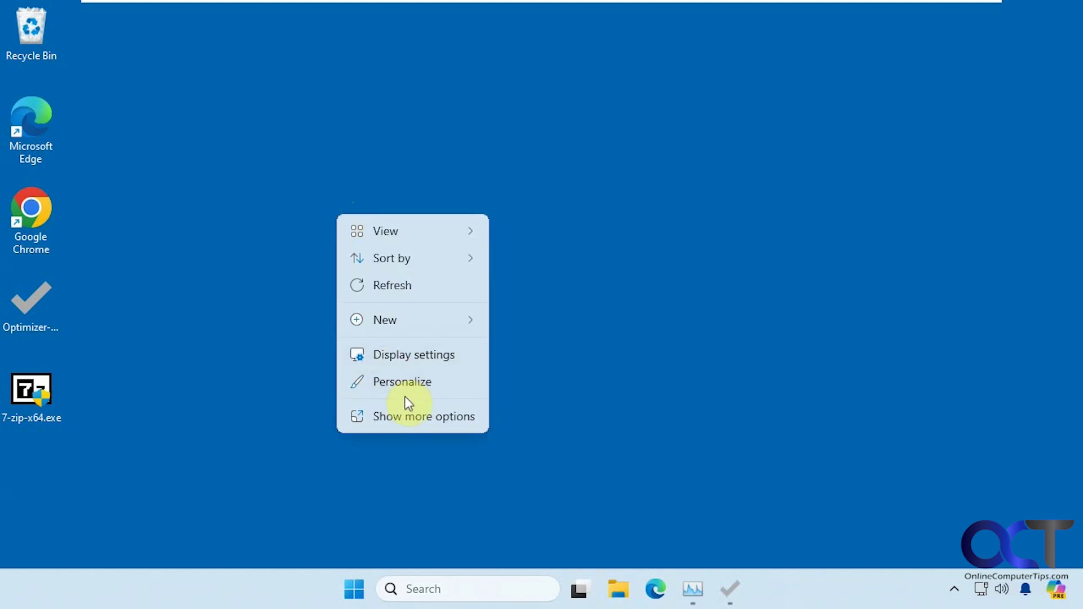
{"action": "left_click", "coordinate": [406, 416]}
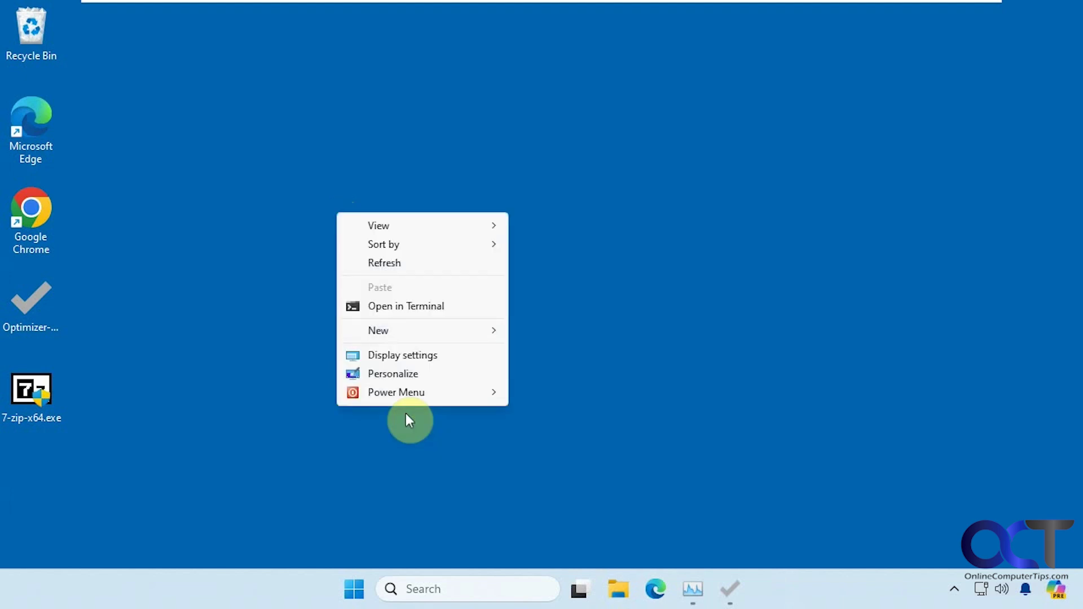
{"action": "mouse_move", "coordinate": [402, 393]}
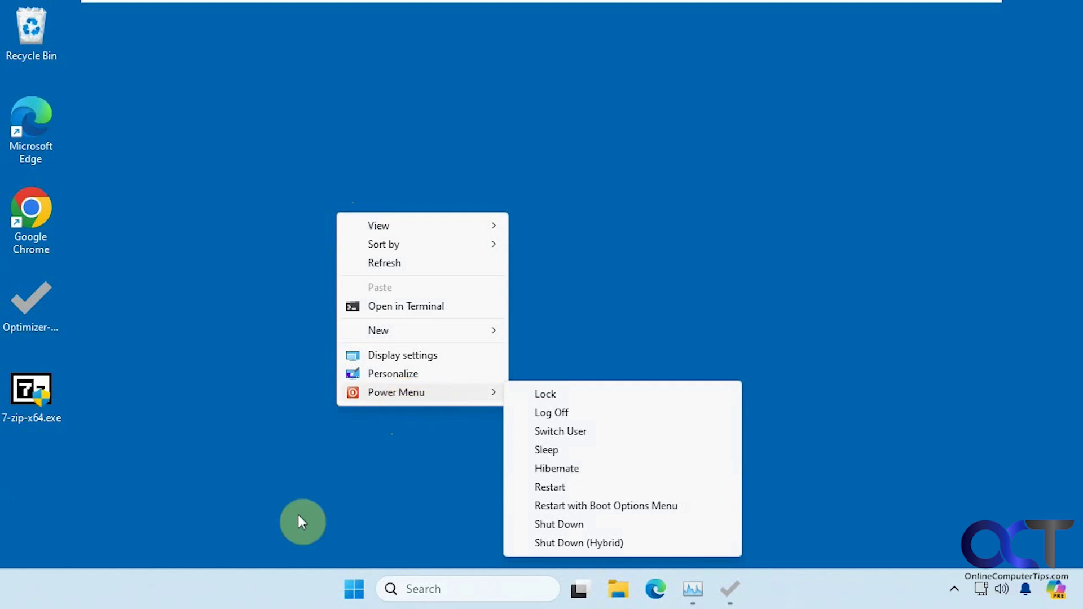
{"action": "left_click", "coordinate": [730, 589]}
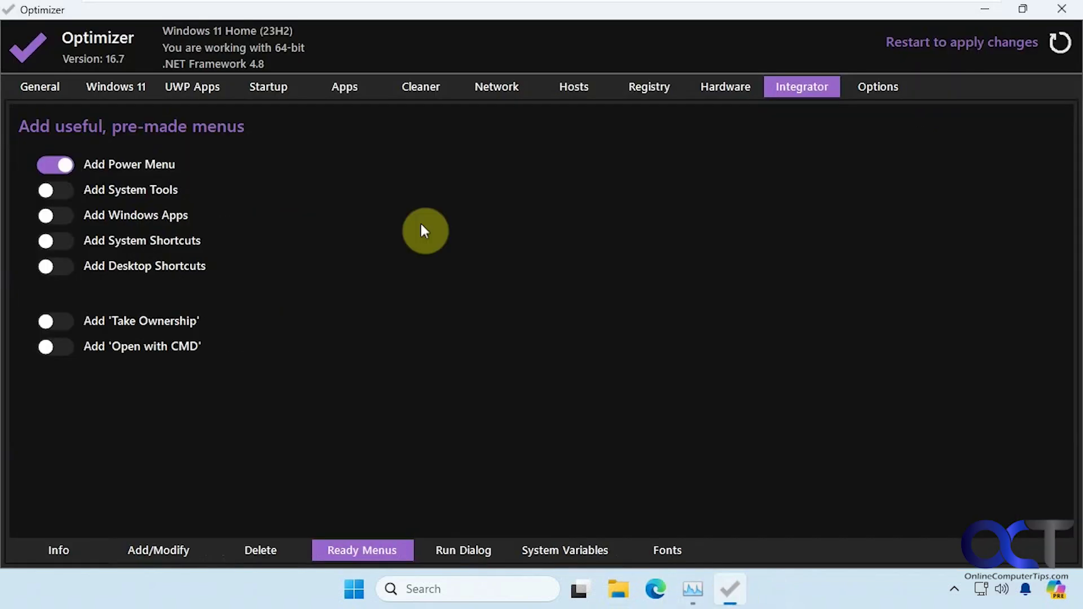
- View Integrator's Run Dialog, System Variables and Fonts pages, scrolling through the font list
{"action": "left_click", "coordinate": [466, 549]}
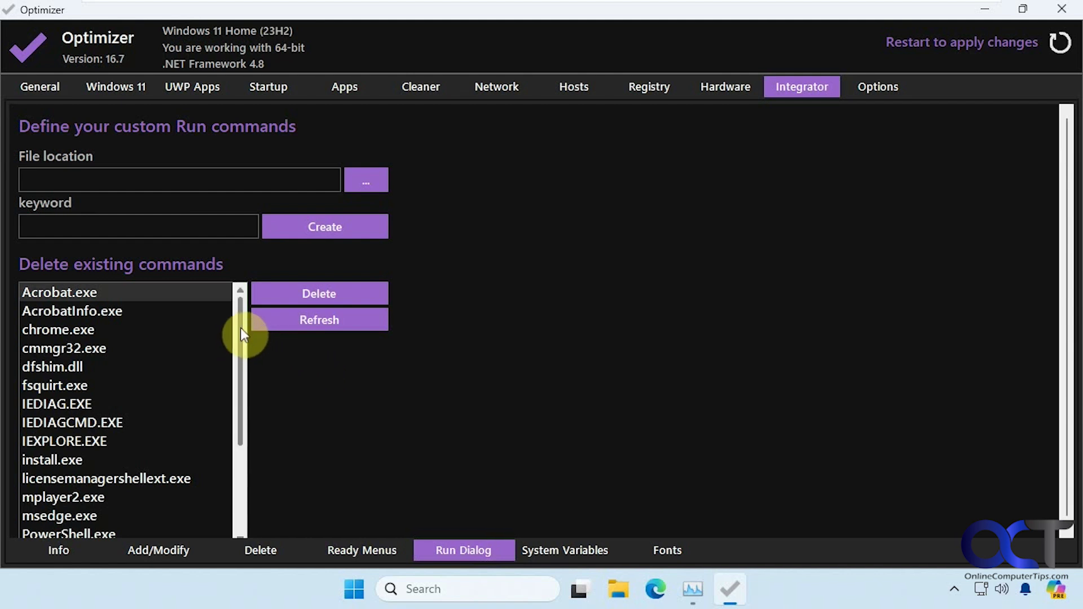
{"action": "mouse_move", "coordinate": [241, 329]}
{"action": "left_mouse_down"}
{"action": "mouse_move", "coordinate": [236, 429]}
{"action": "mouse_move", "coordinate": [222, 338]}
{"action": "mouse_move", "coordinate": [238, 311]}
{"action": "left_mouse_up"}
{"action": "left_click", "coordinate": [553, 551]}
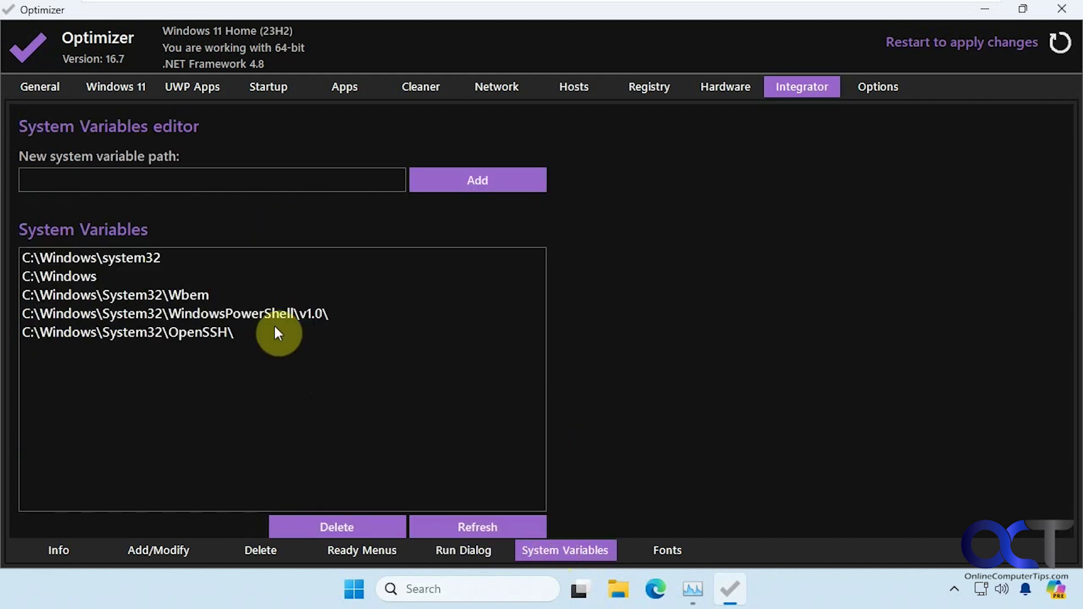
{"action": "left_click", "coordinate": [669, 554]}
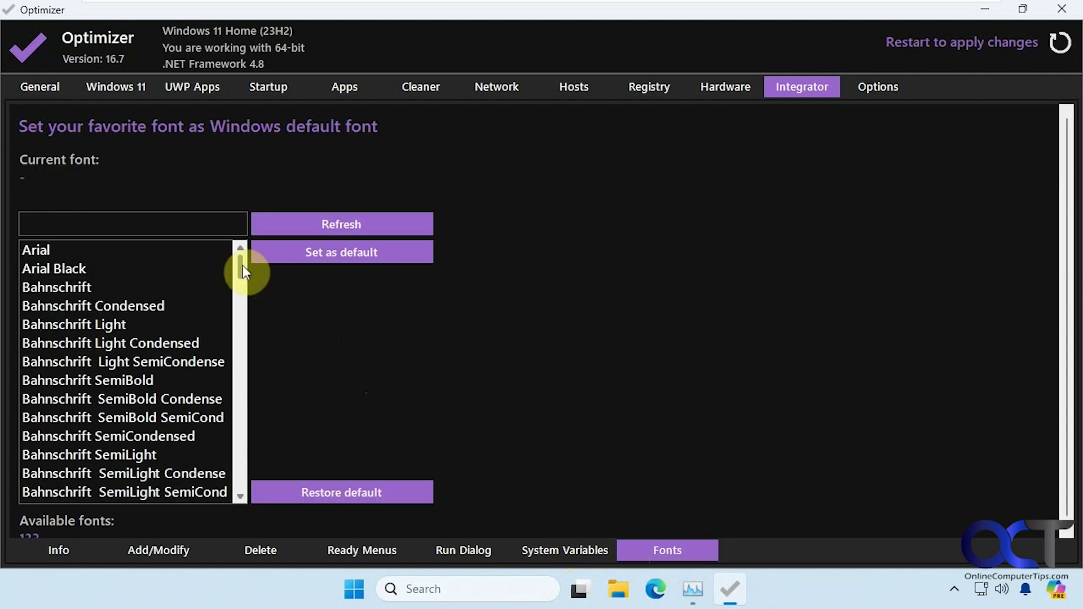
{"action": "scroll", "coordinate": [242, 270], "scroll_direction": "down", "scroll_amount": 7}
{"action": "scroll", "coordinate": [242, 358], "scroll_direction": "up", "scroll_amount": 7}
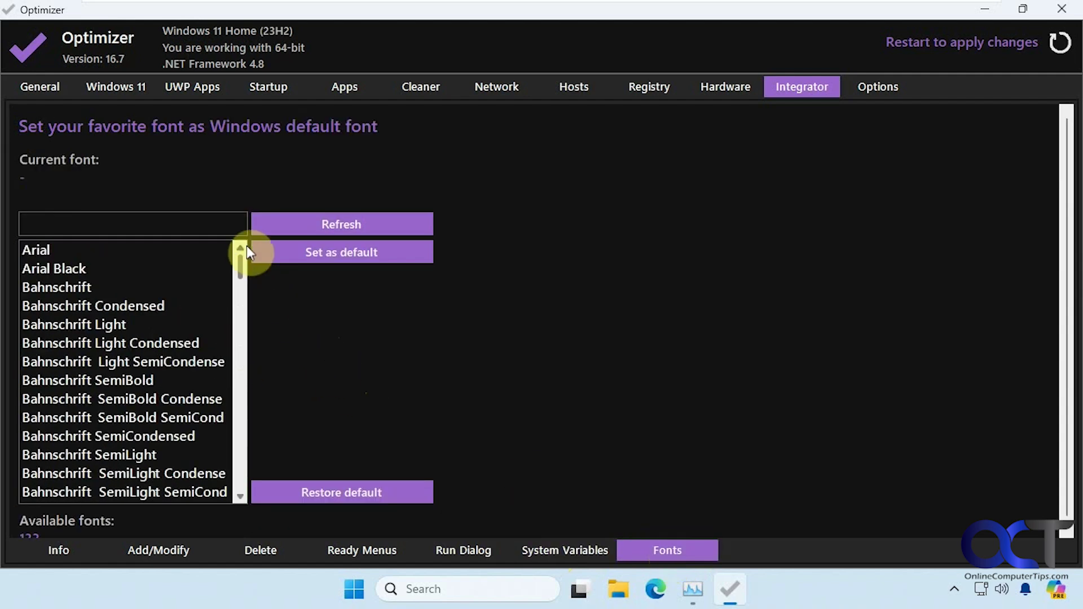
{"action": "left_click", "coordinate": [872, 89]}
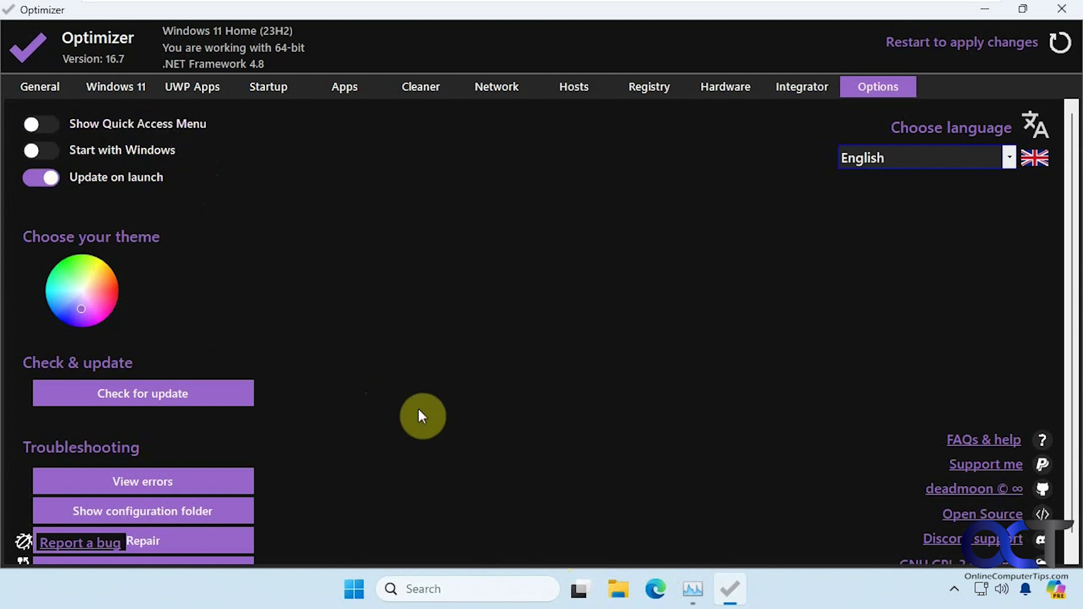
{"action": "scroll", "coordinate": [420, 416], "scroll_direction": "down", "scroll_amount": 1}
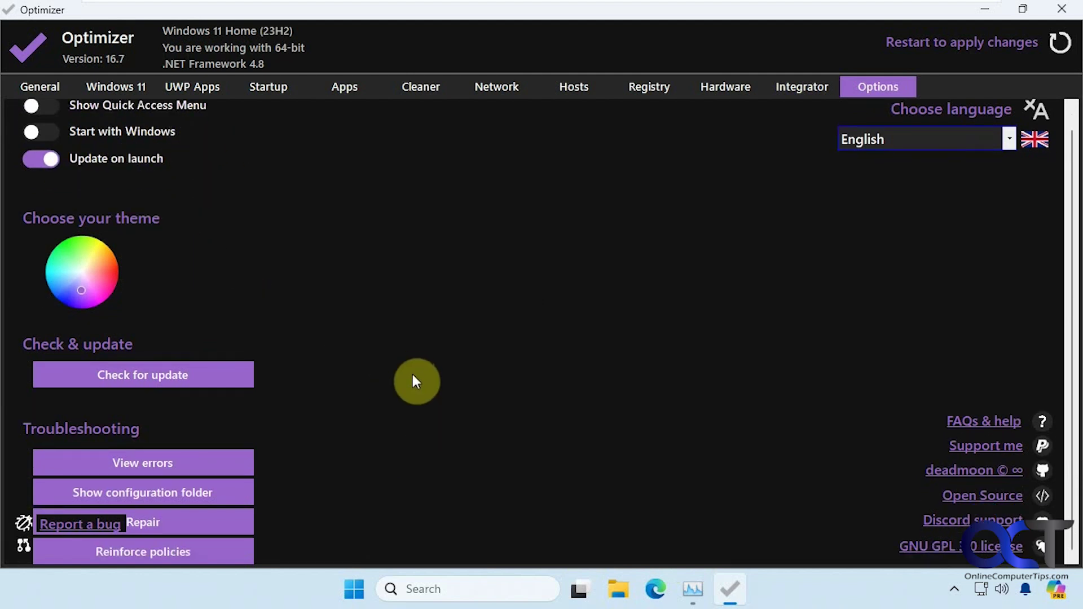
{"action": "scroll", "coordinate": [412, 375], "scroll_direction": "up", "scroll_amount": 1}
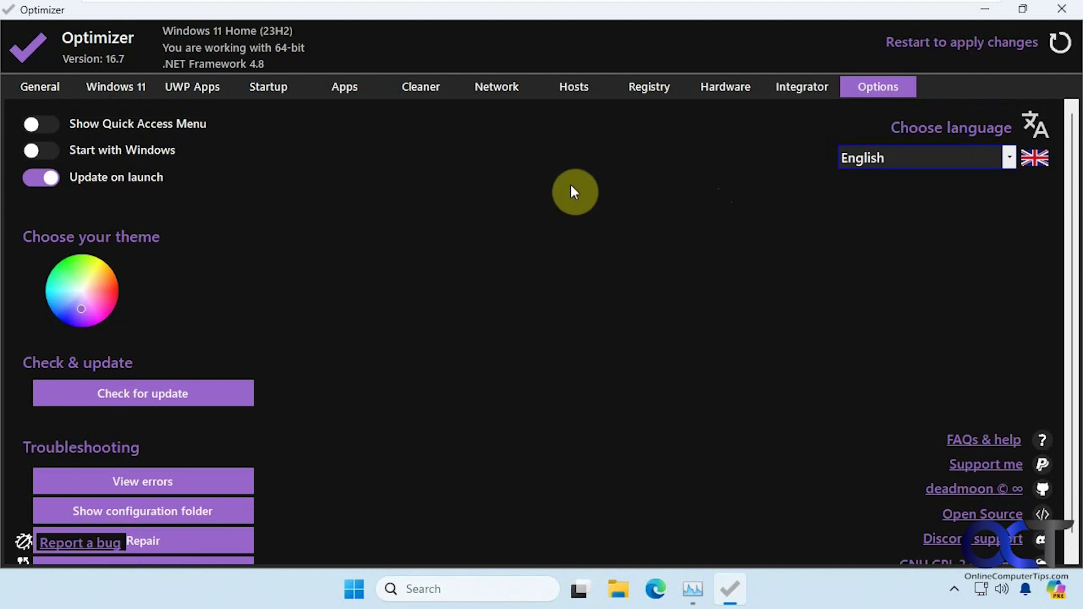